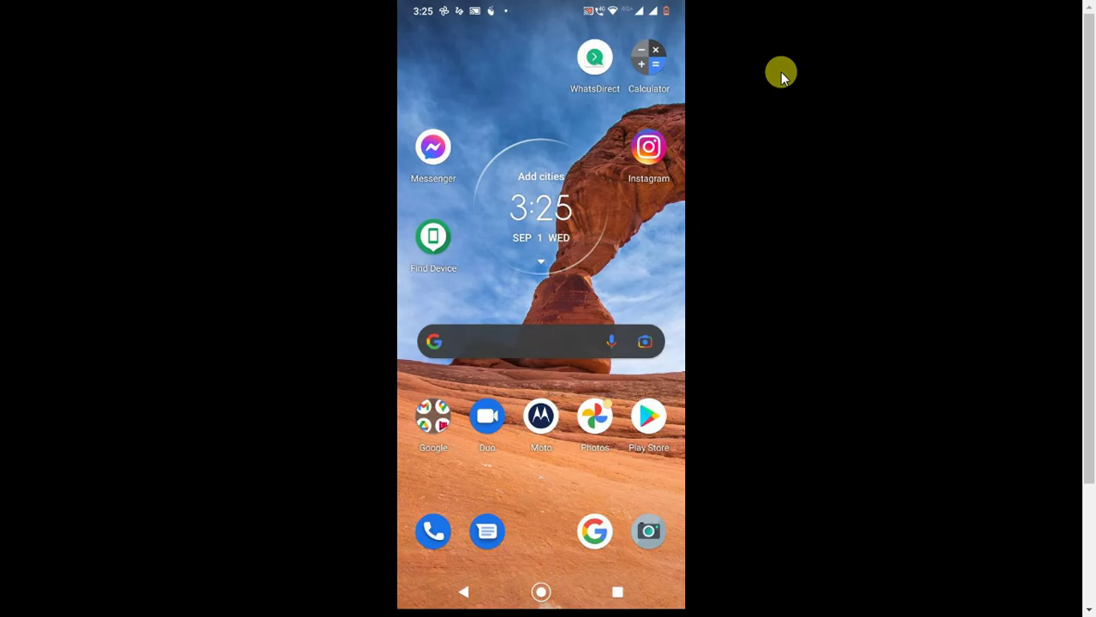
# - Switch to Google Photos in the desktop browser and reload the photo library to check which items are backed up
pyautogui.hotkey('alt', 'Tab')
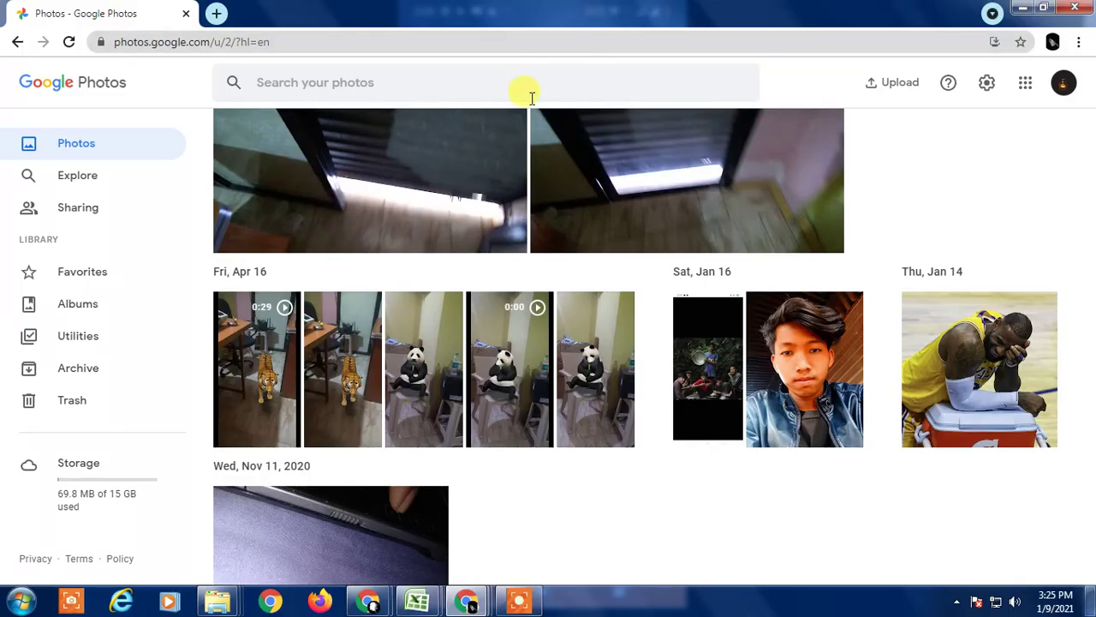
pyautogui.scroll(1, 548, 112)
pyautogui.click(69, 41)
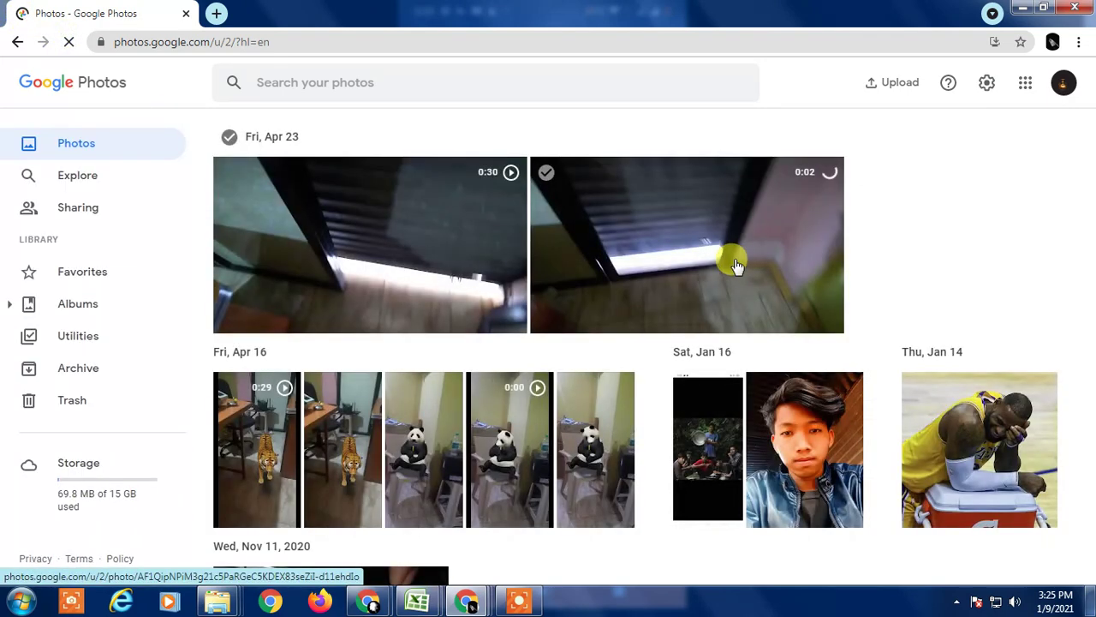
pyautogui.hotkey('alt', 'Tab')
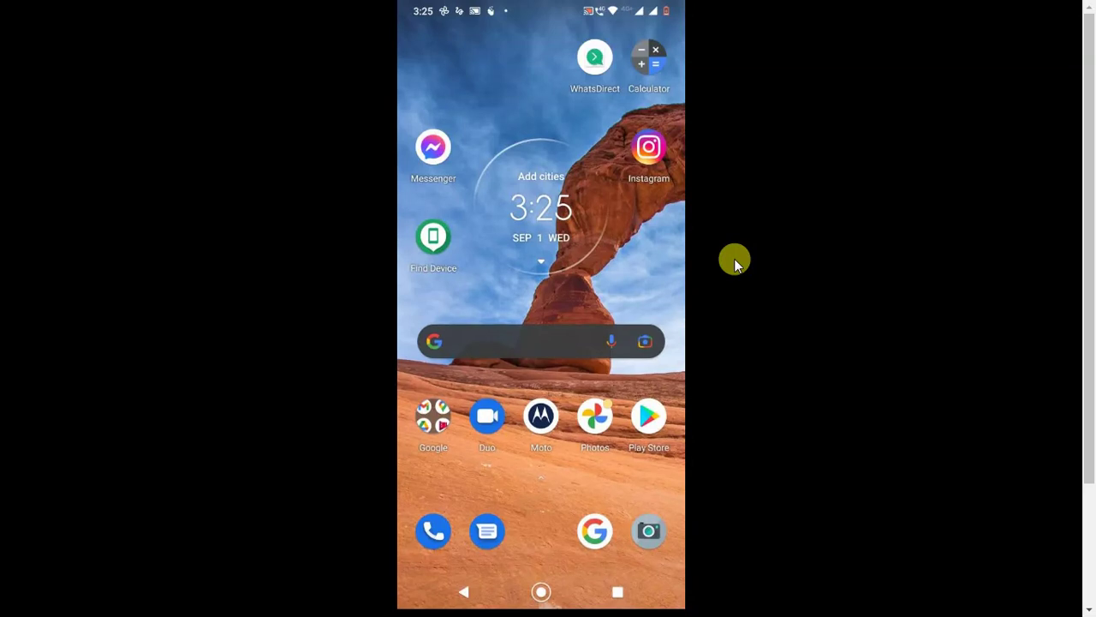
pyautogui.hotkey('alt', 'Tab')
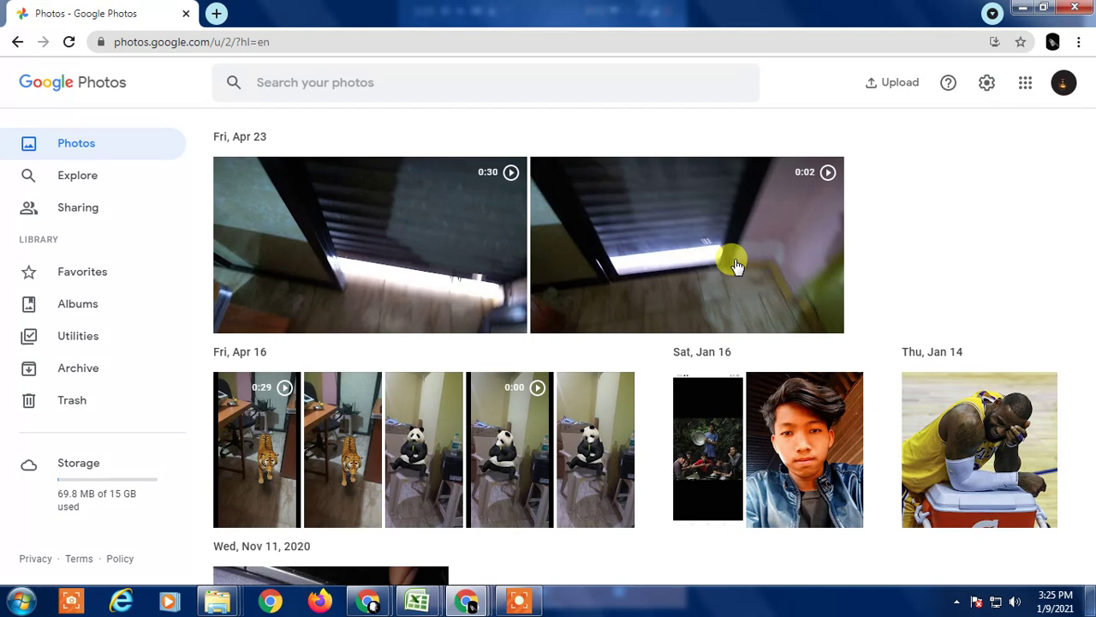
# - In the phone's Files app, open DCIM > Camera in internal storage and examine its photos and videos
pyautogui.hotkey('alt', 'Tab')
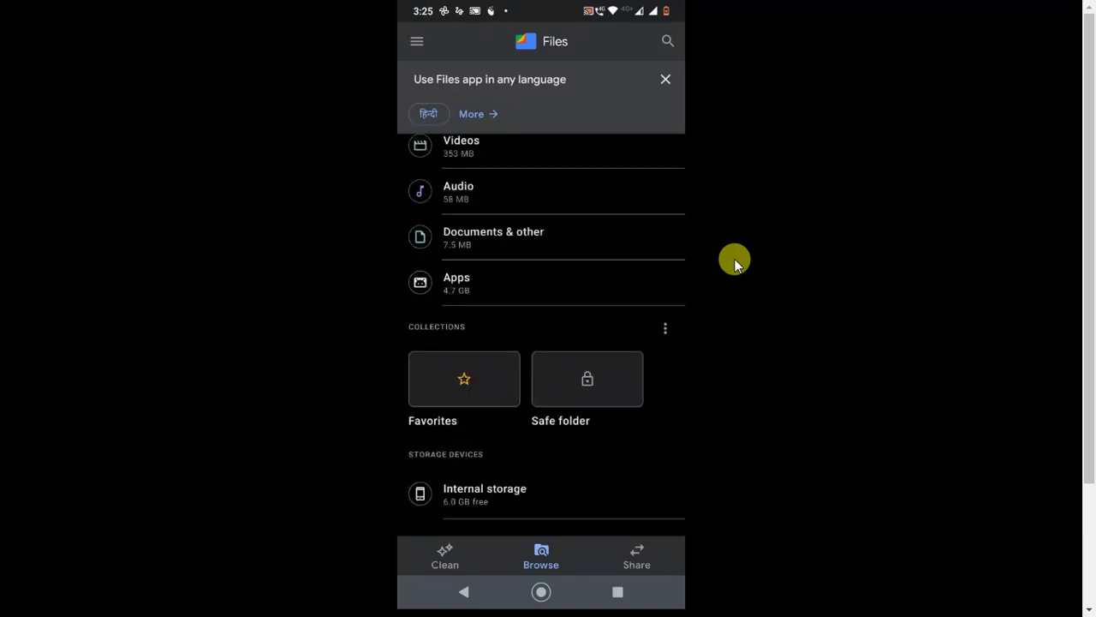
pyautogui.click(486, 500)
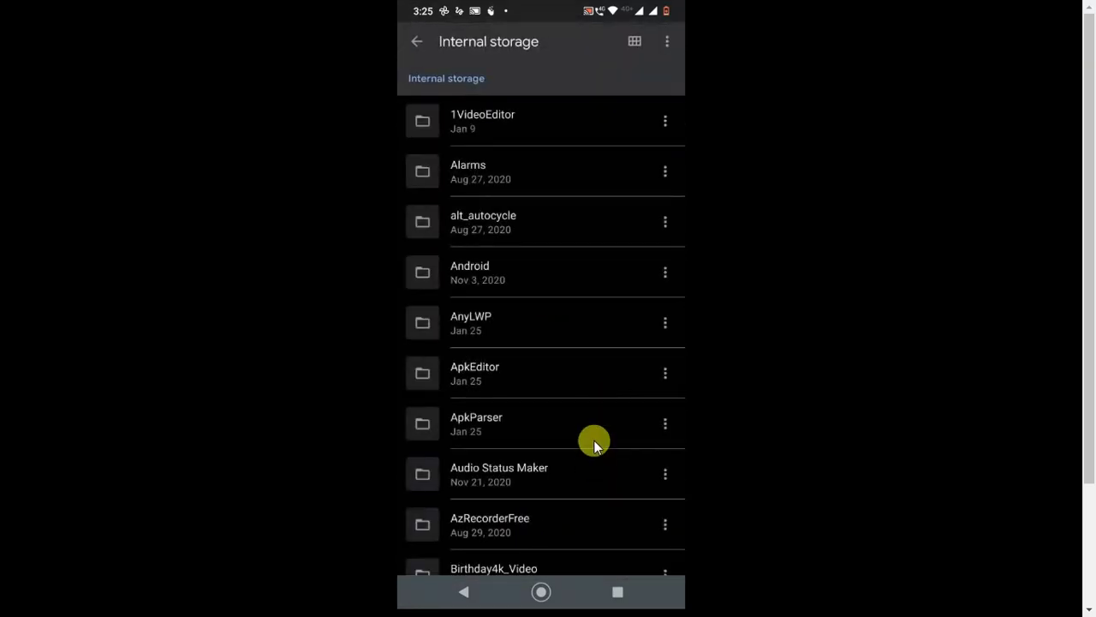
pyautogui.scroll(-5, 527, 382)
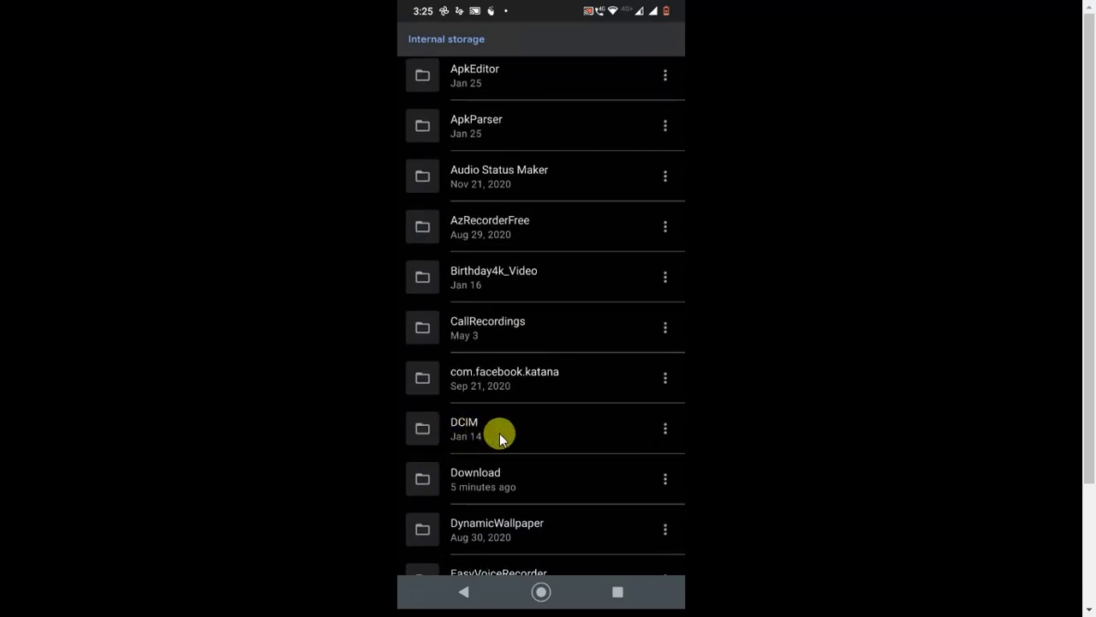
pyautogui.click(501, 438)
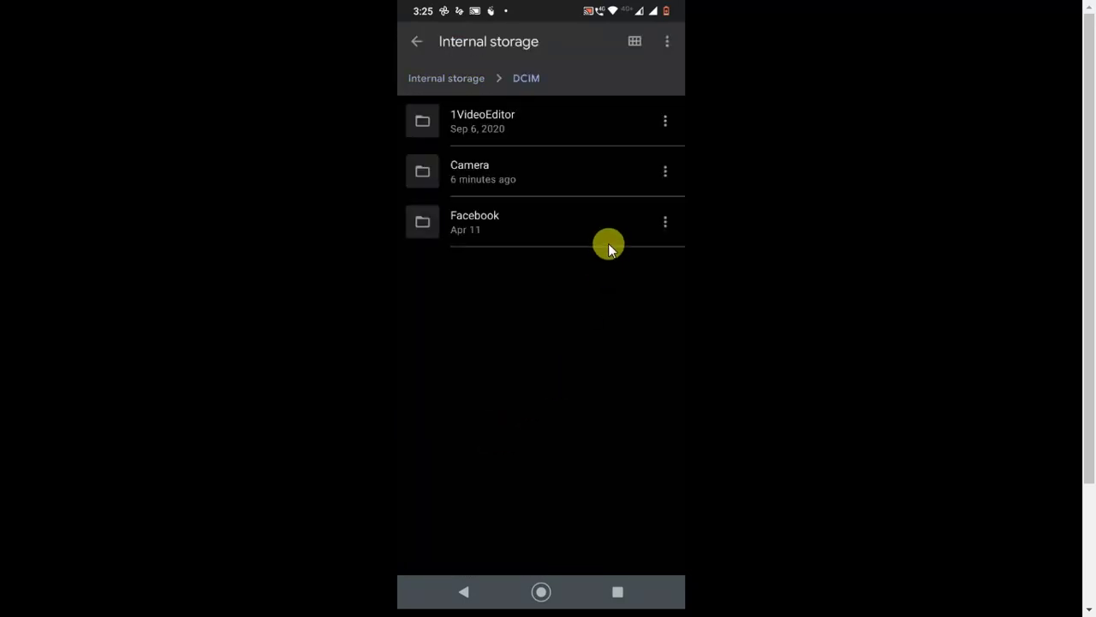
pyautogui.click(503, 181)
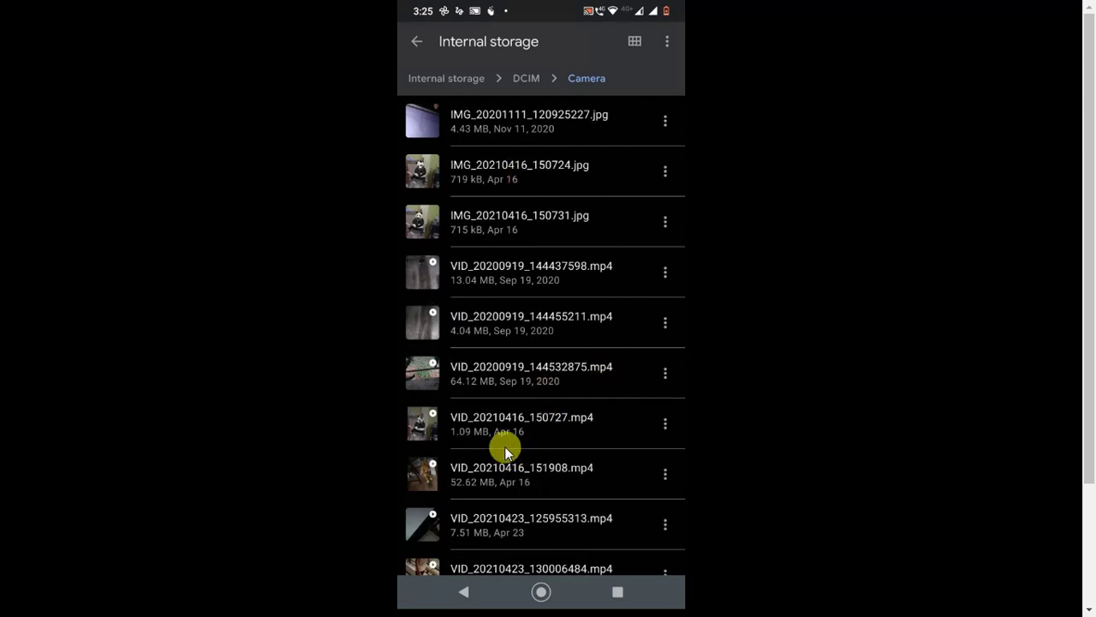
pyautogui.scroll(-1, 505, 448)
pyautogui.scroll(1, 504, 448)
pyautogui.rightClick(505, 446)
pyautogui.middleClick(505, 447)
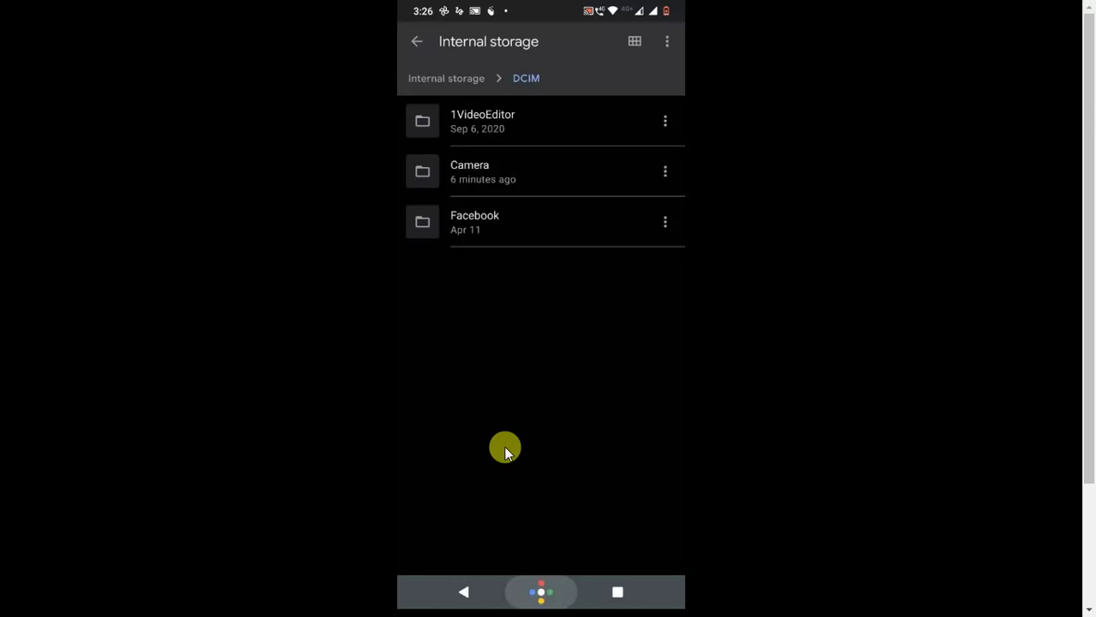
# - Switch to Google Photos on the phone and examine the Camera folder's contents and Back up & sync setting in the library
pyautogui.hotkey('alt', 's')
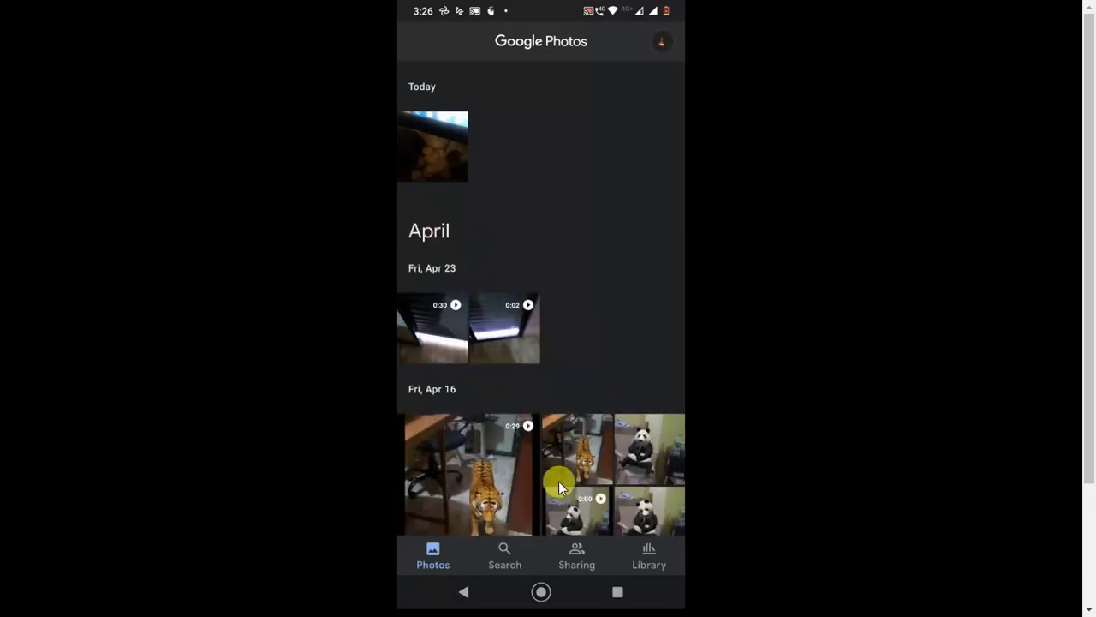
pyautogui.click(645, 561)
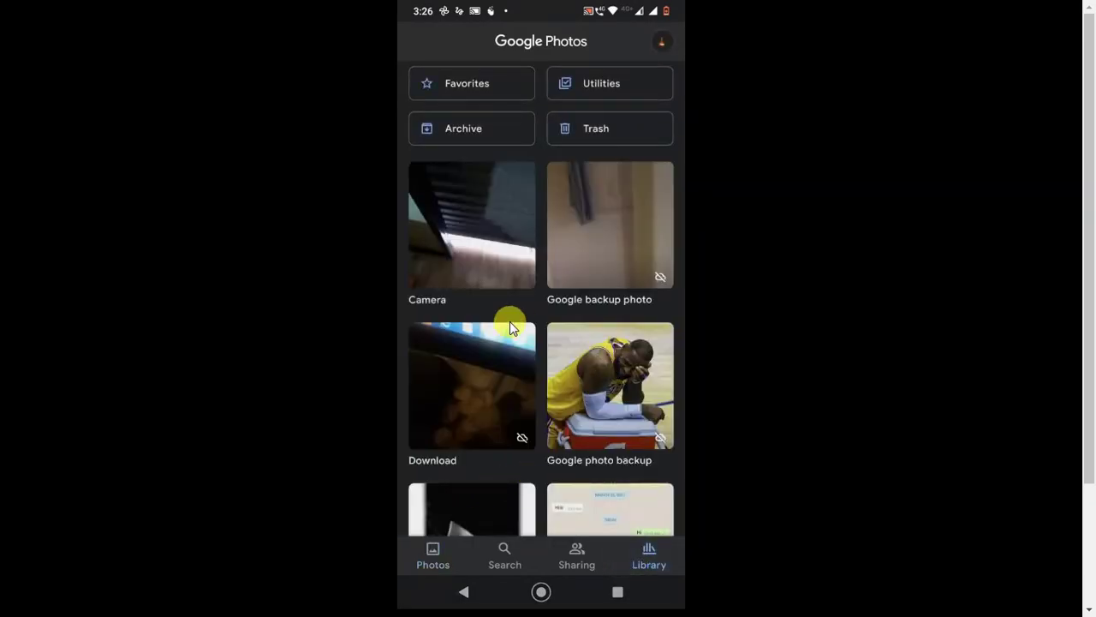
pyautogui.click(454, 241)
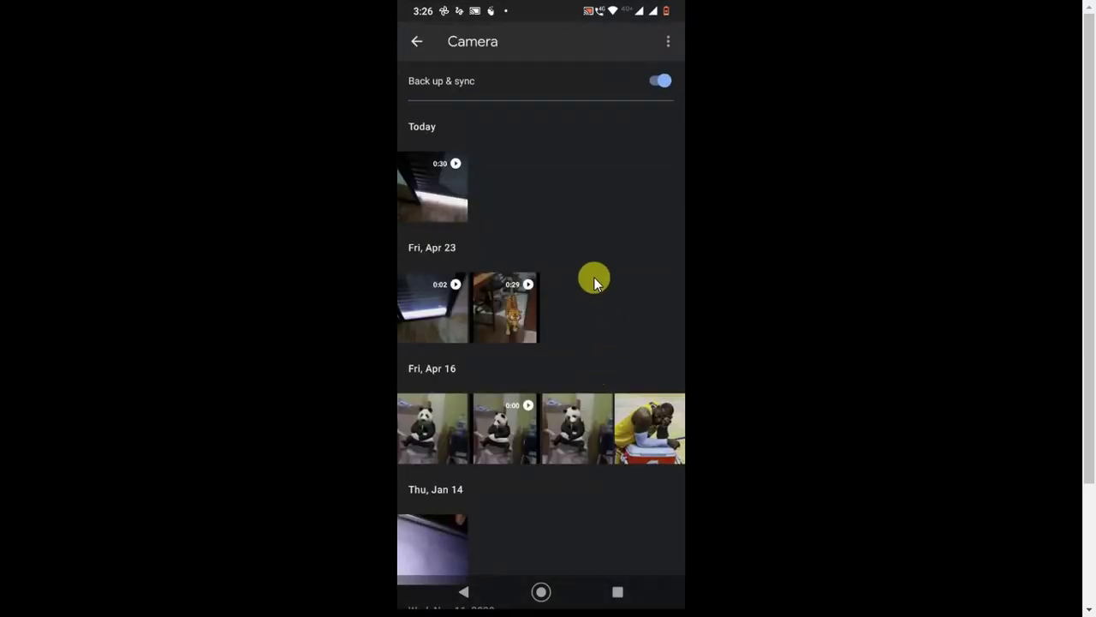
pyautogui.scroll(-2, 585, 321)
pyautogui.scroll(3, 585, 321)
pyautogui.rightClick(667, 88)
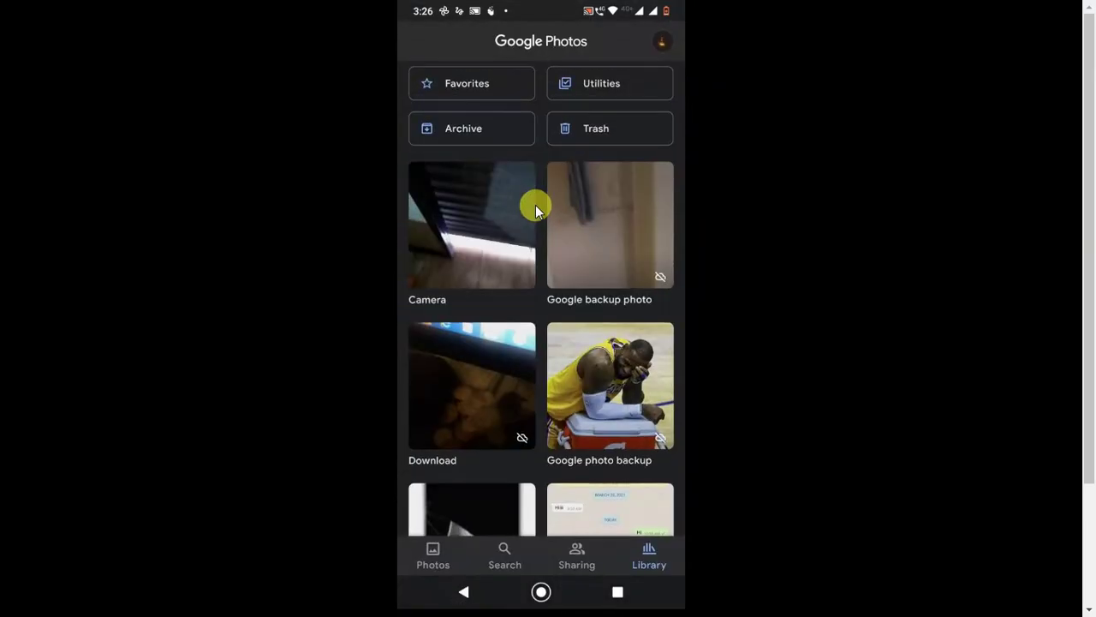
# - Open the Instagram folder in the Google Photos library and check its Back up & sync setting
pyautogui.scroll(-5, 584, 232)
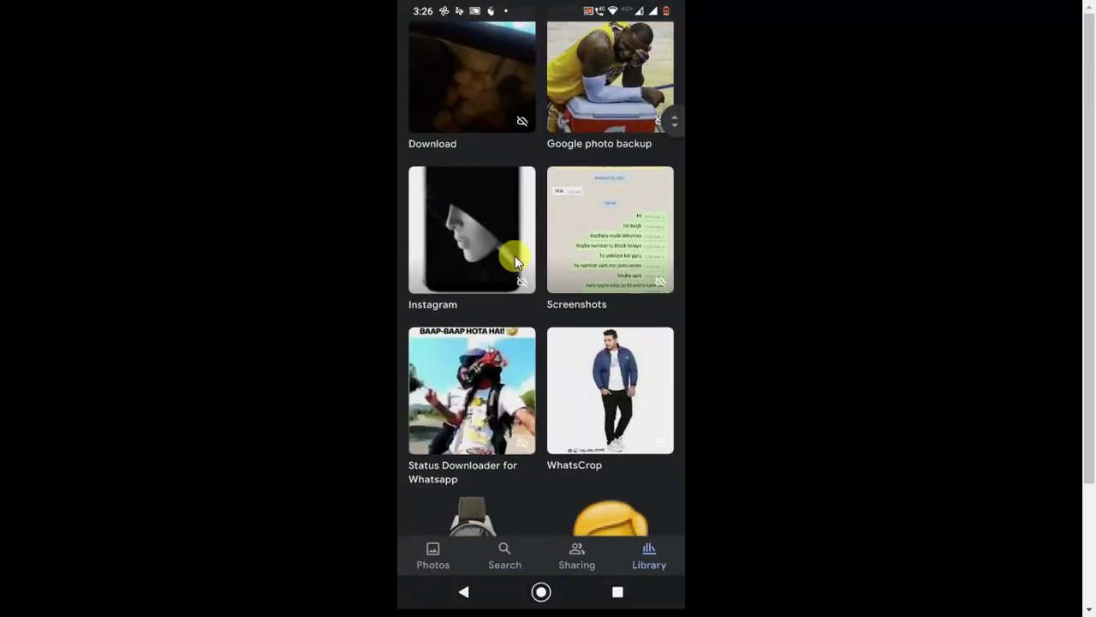
pyautogui.click(517, 260)
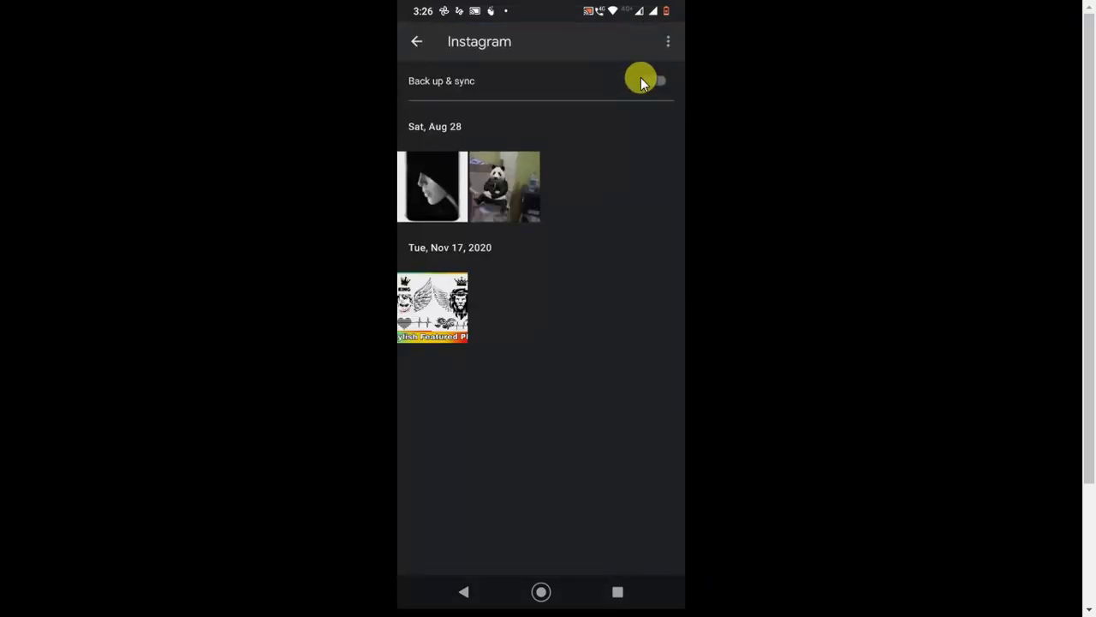
pyautogui.click(641, 77)
pyautogui.press('Escape')
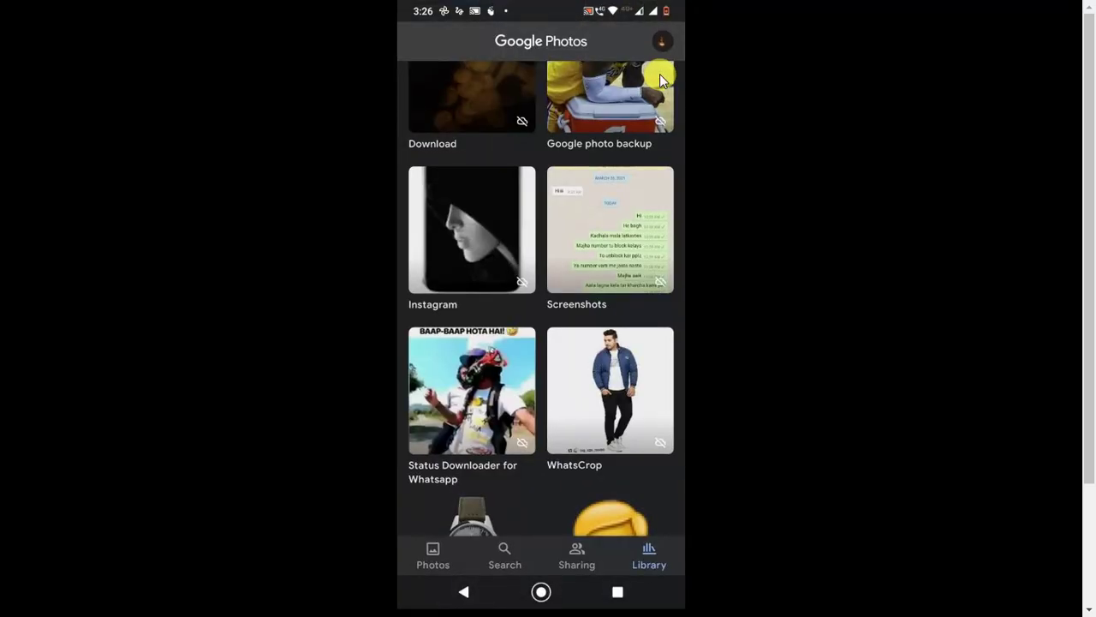
# - Switch to the phone's Files app and go back to the internal storage root folder
pyautogui.hotkey('alt', 's')
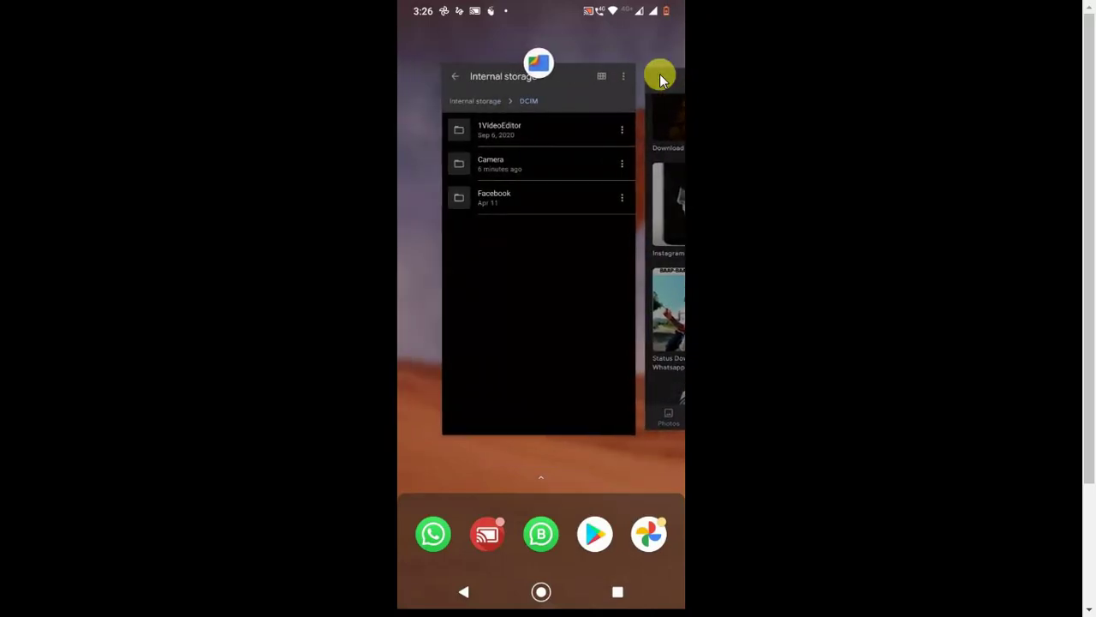
pyautogui.hotkey('alt', 's')
pyautogui.press('Escape')
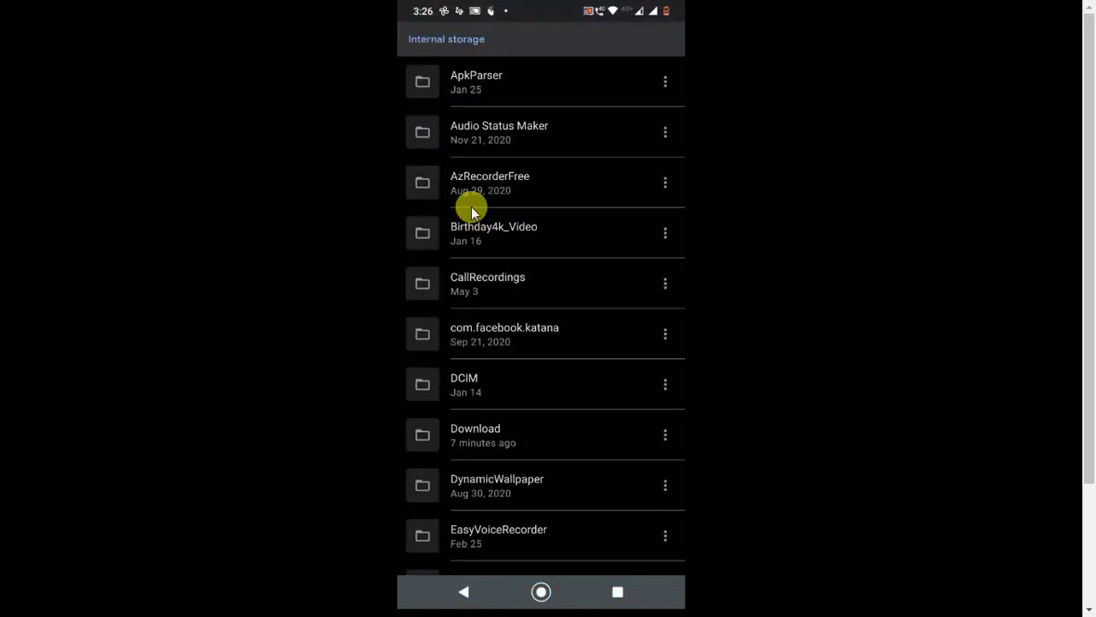
pyautogui.scroll(5, 617, 135)
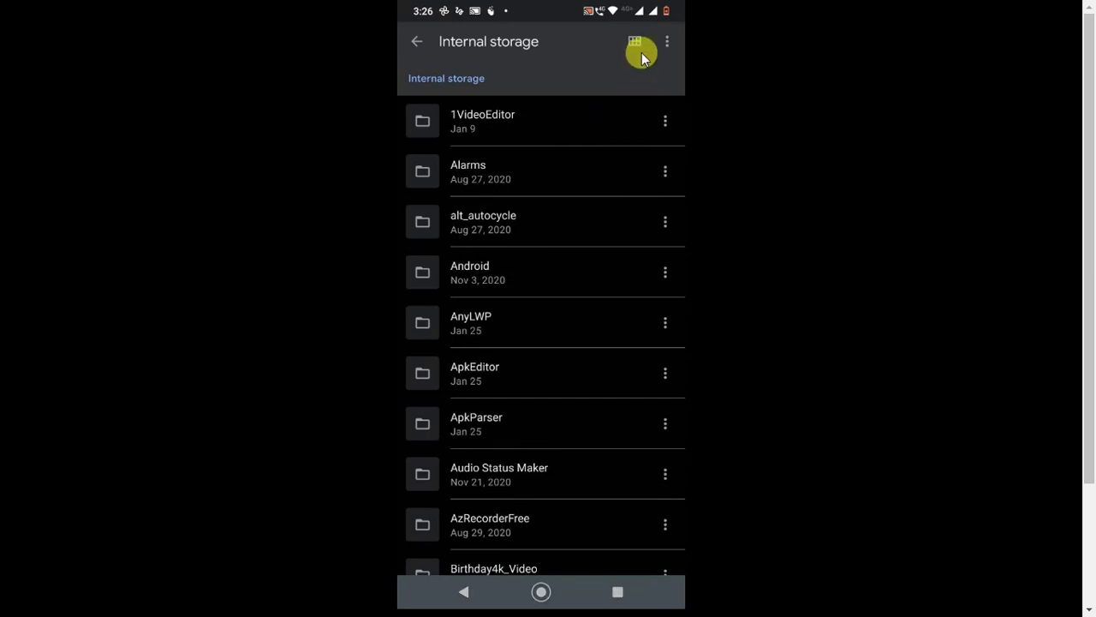
# - Create a new folder named "test back photos" in internal storage
pyautogui.click(665, 45)
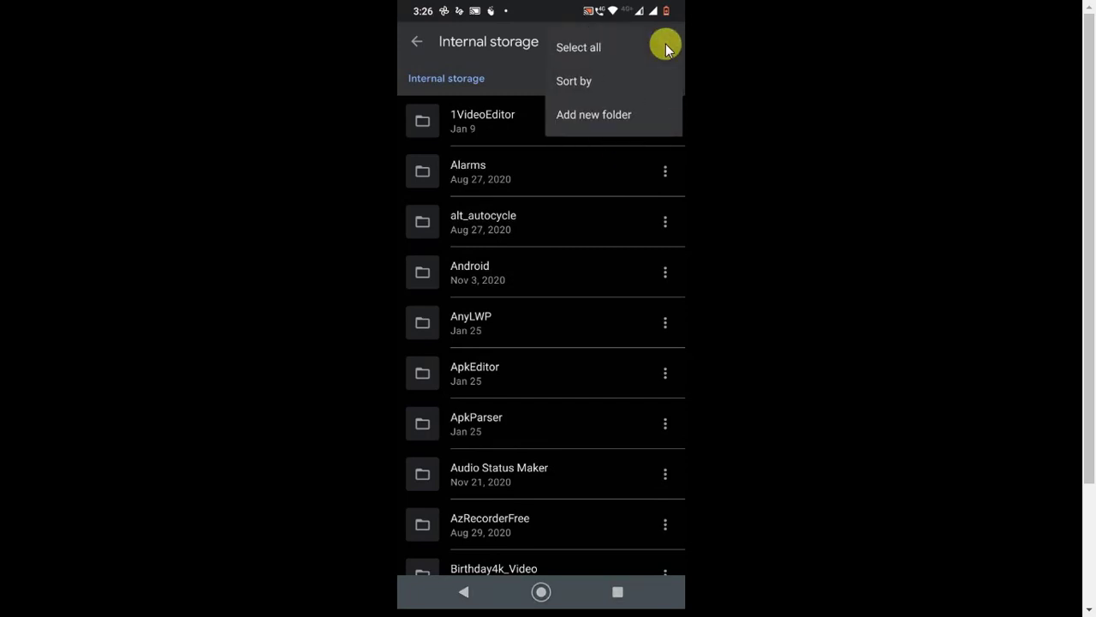
pyautogui.click(613, 120)
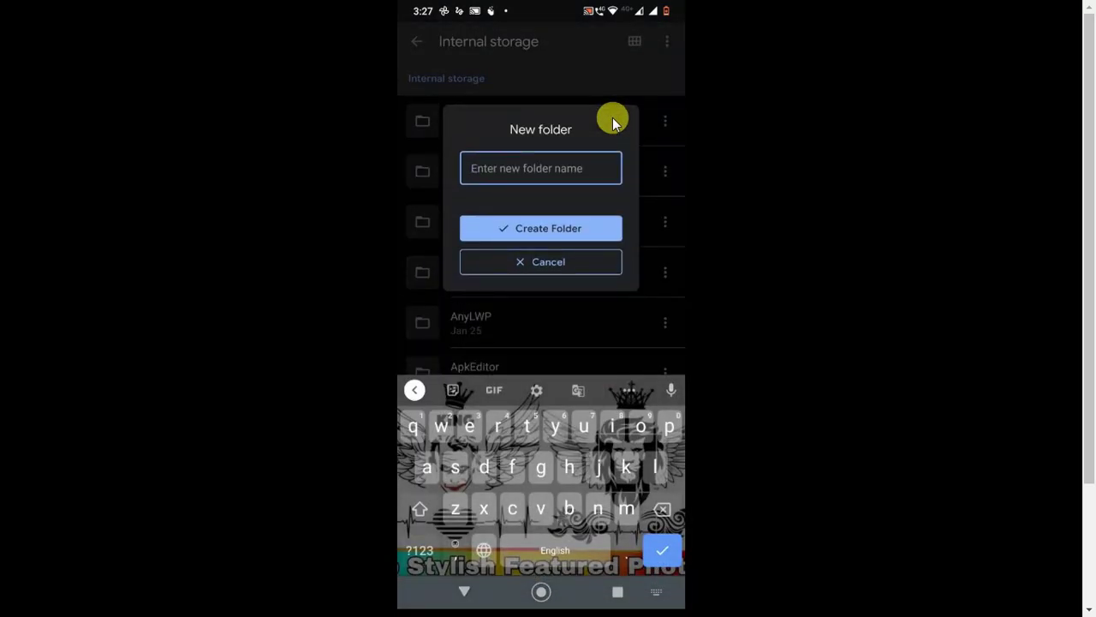
pyautogui.write('test')
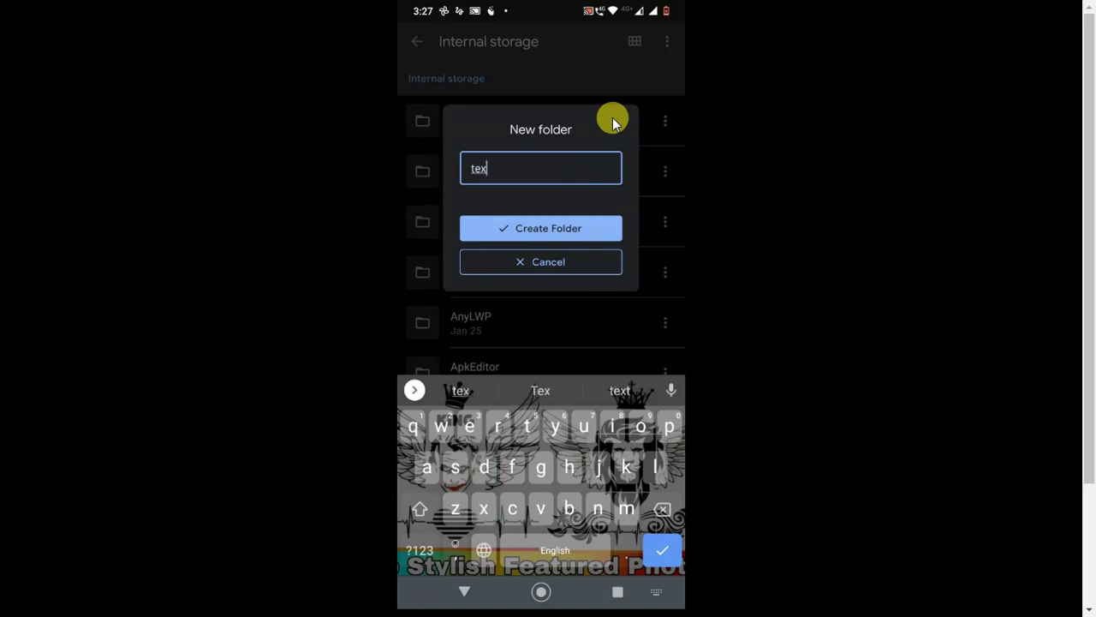
pyautogui.press('BackSpace')
pyautogui.press('BackSpace')
pyautogui.press('BackSpace')
pyautogui.write('est ba')
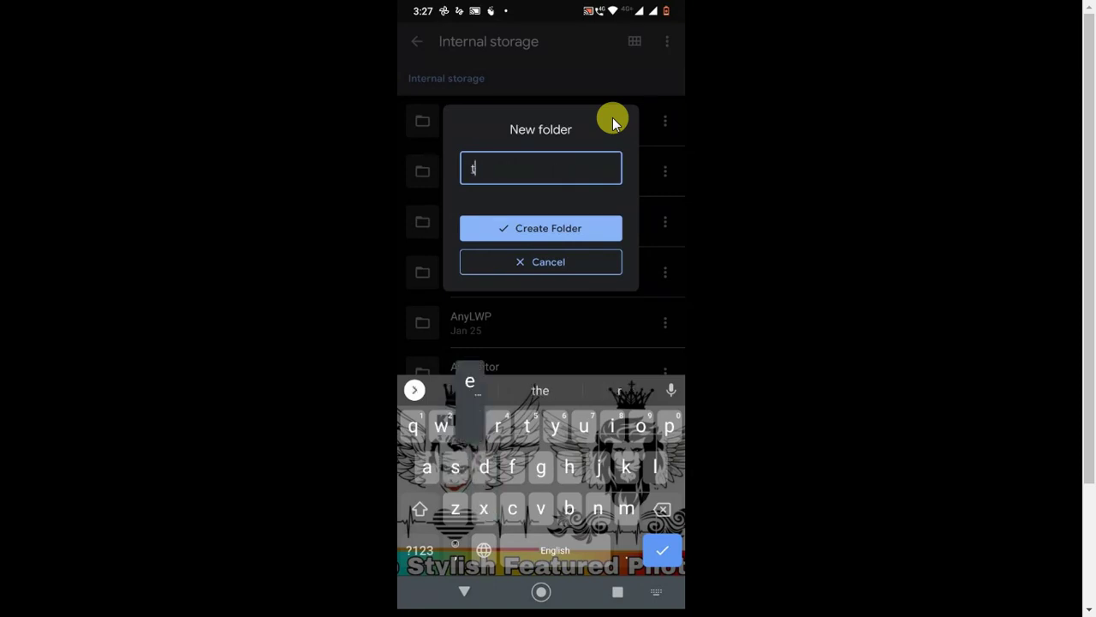
pyautogui.write('ck')
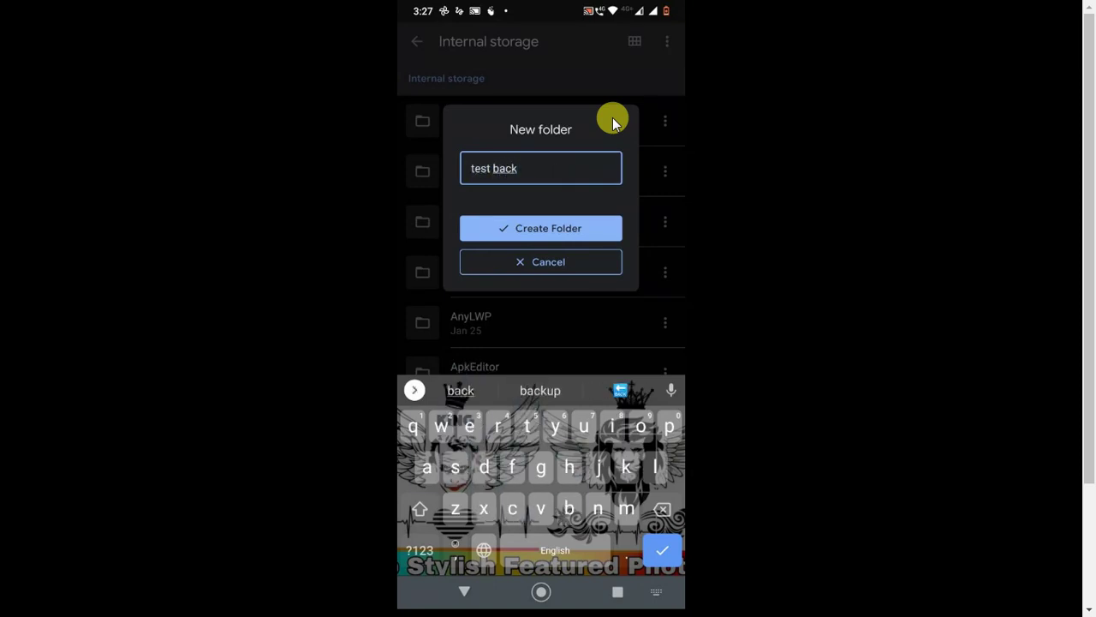
pyautogui.write(' oj')
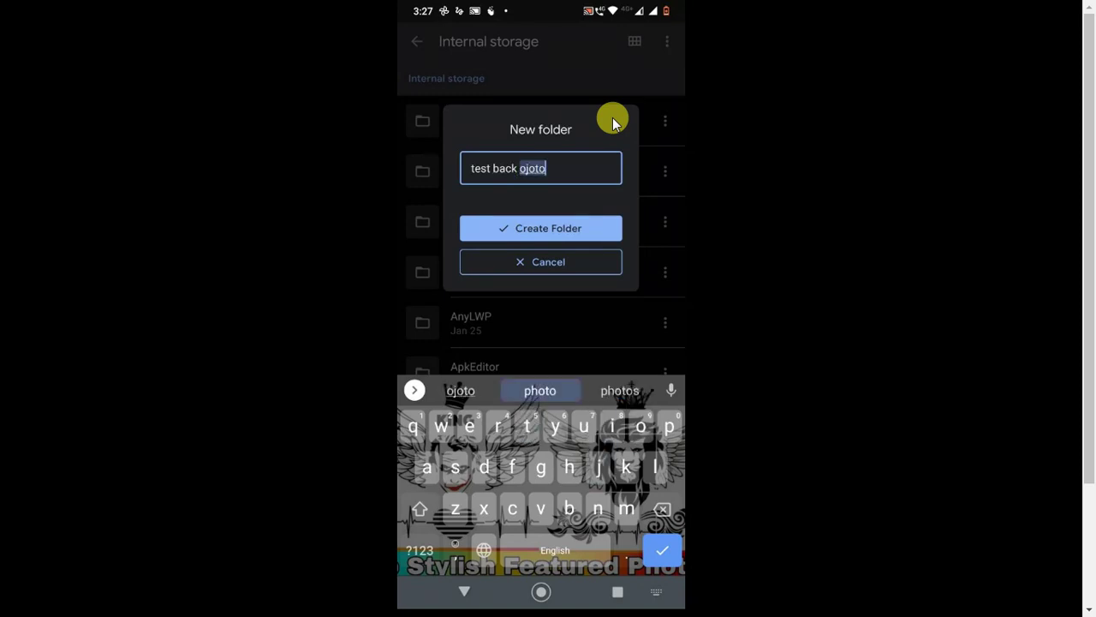
pyautogui.press('BackSpace')
pyautogui.press('Escape')
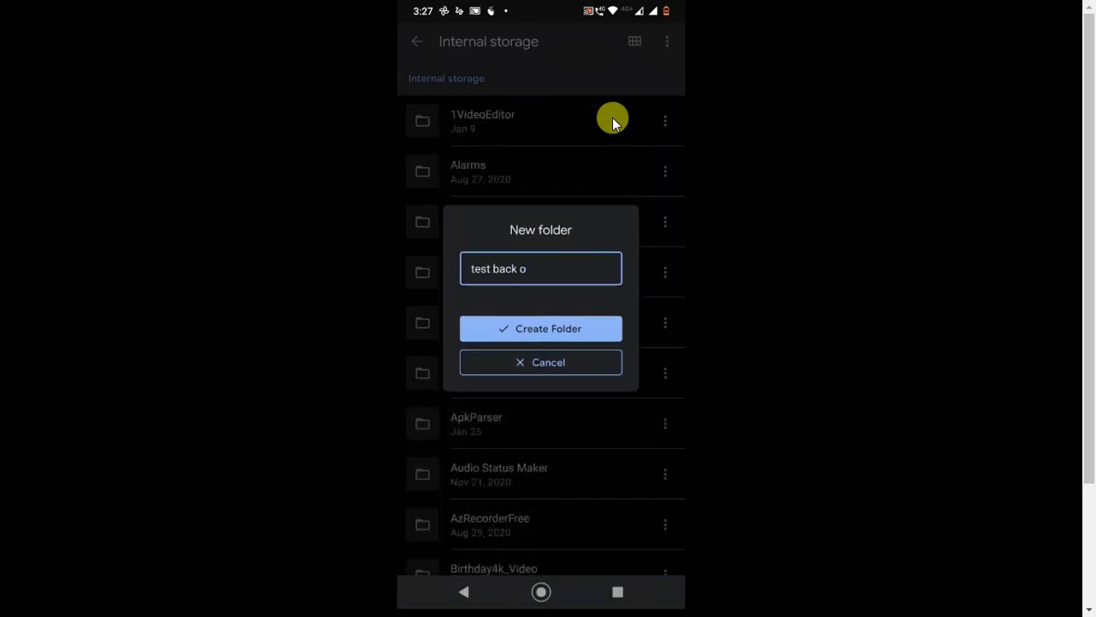
pyautogui.press('BackSpace')
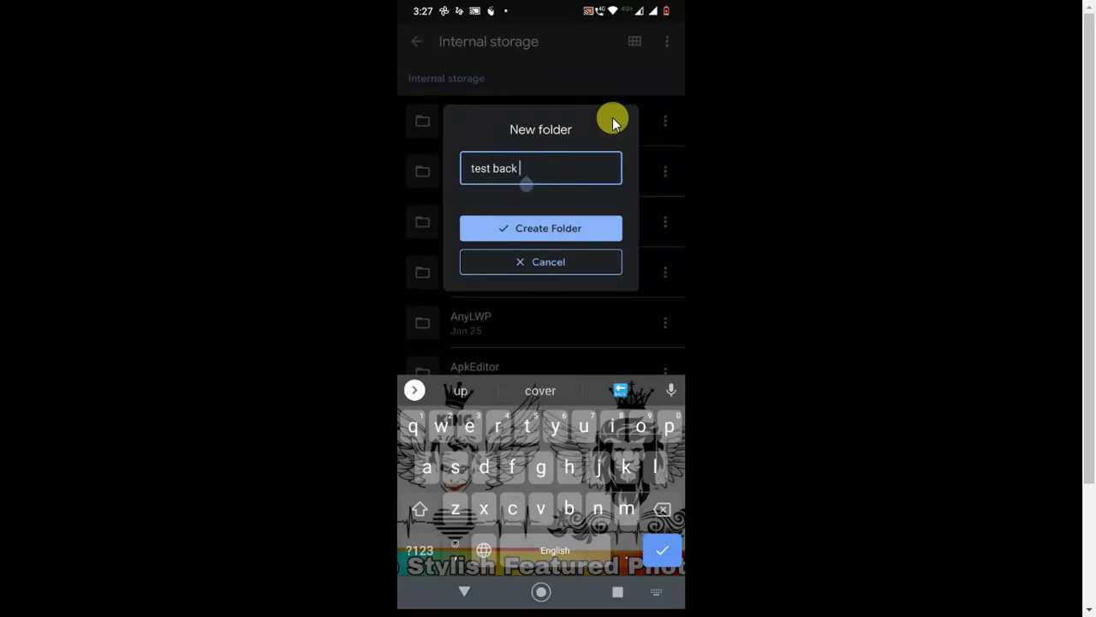
pyautogui.write('photos')
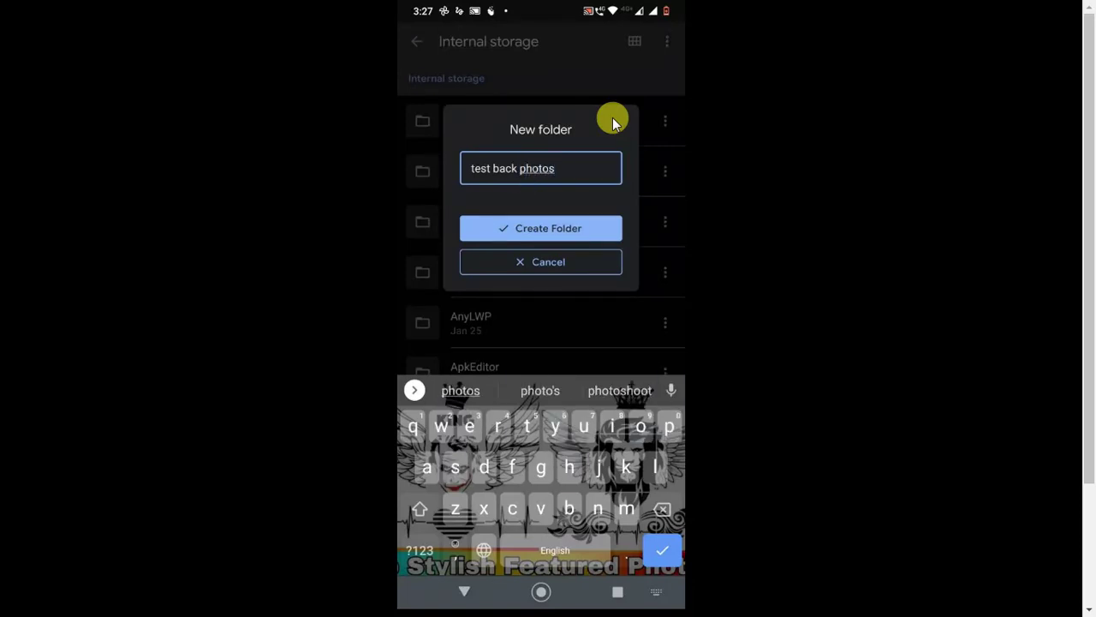
pyautogui.click(548, 232)
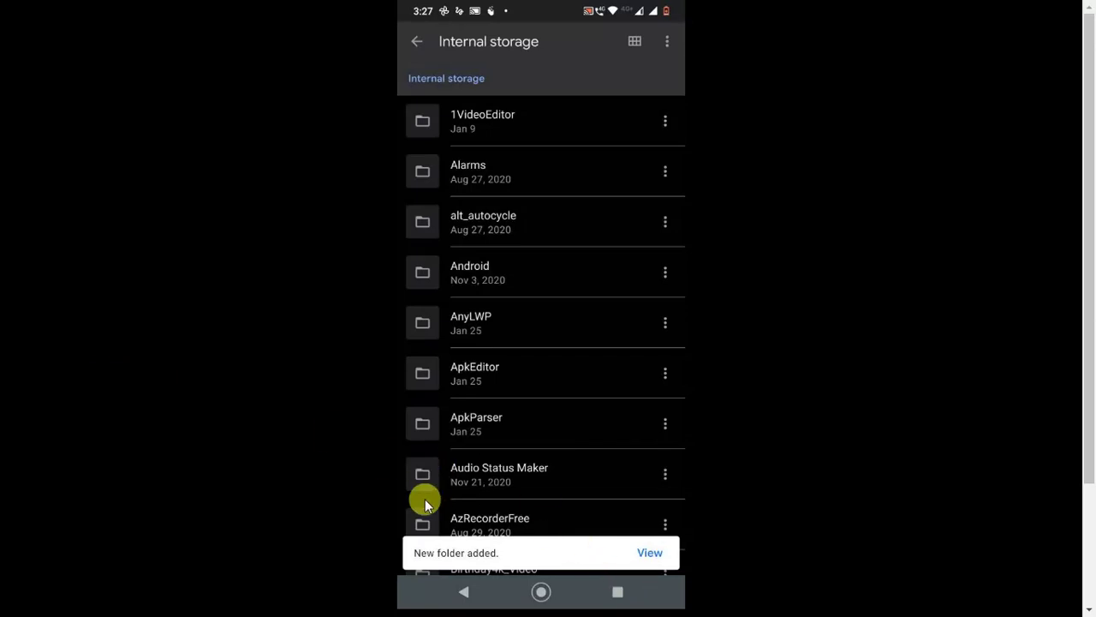
# - Open the Camera folder inside DCIM in internal storage
pyautogui.scroll(-10, 532, 364)
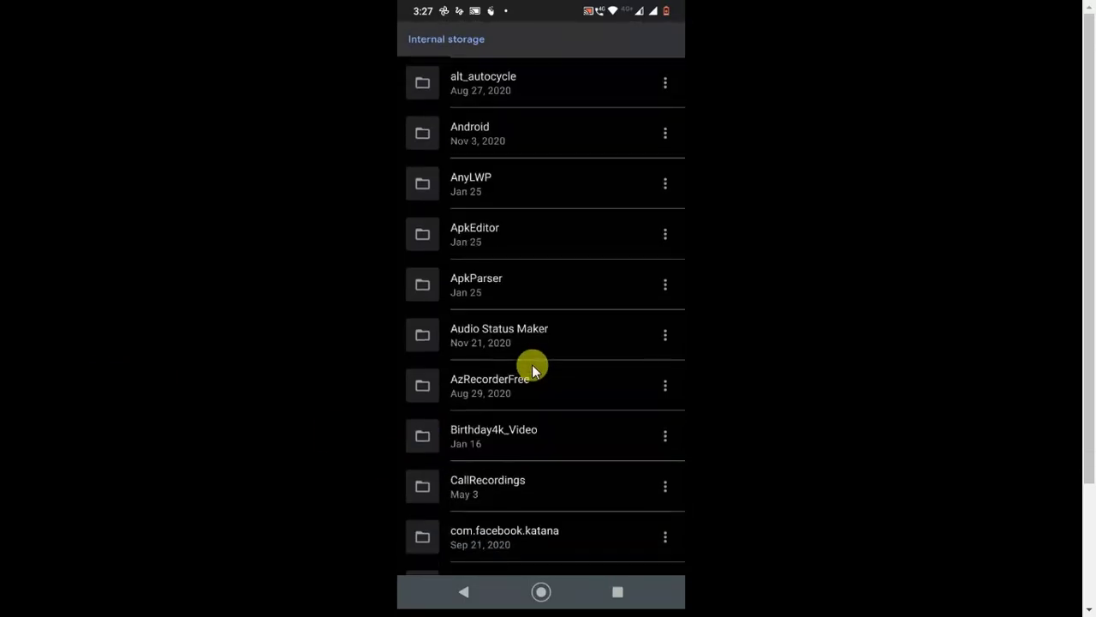
pyautogui.scroll(-2, 532, 364)
pyautogui.scroll(5, 533, 357)
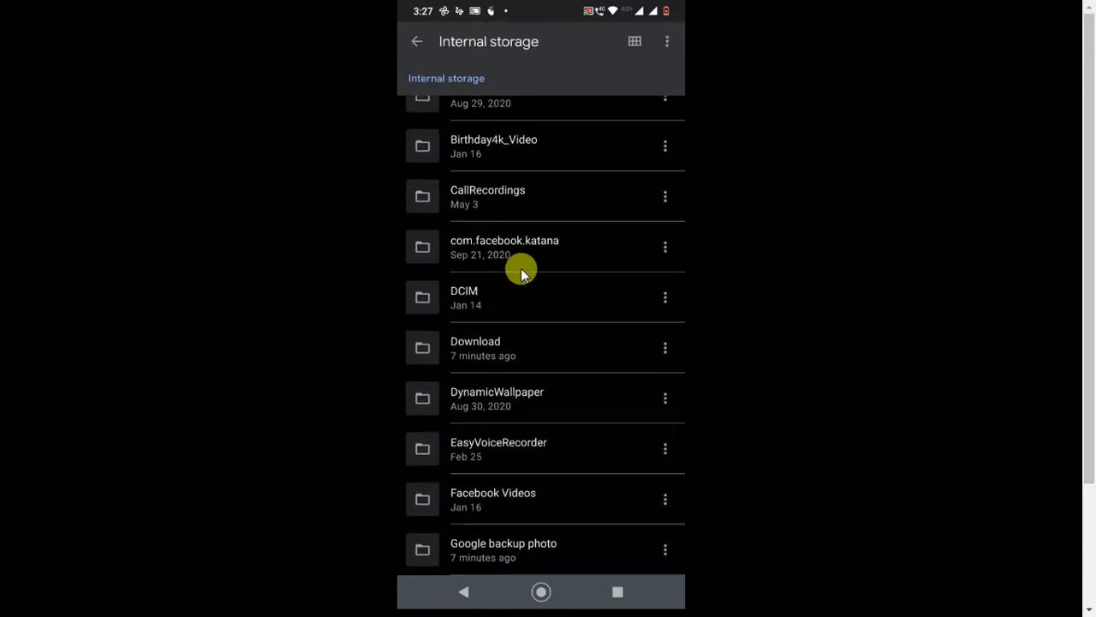
pyautogui.click(477, 313)
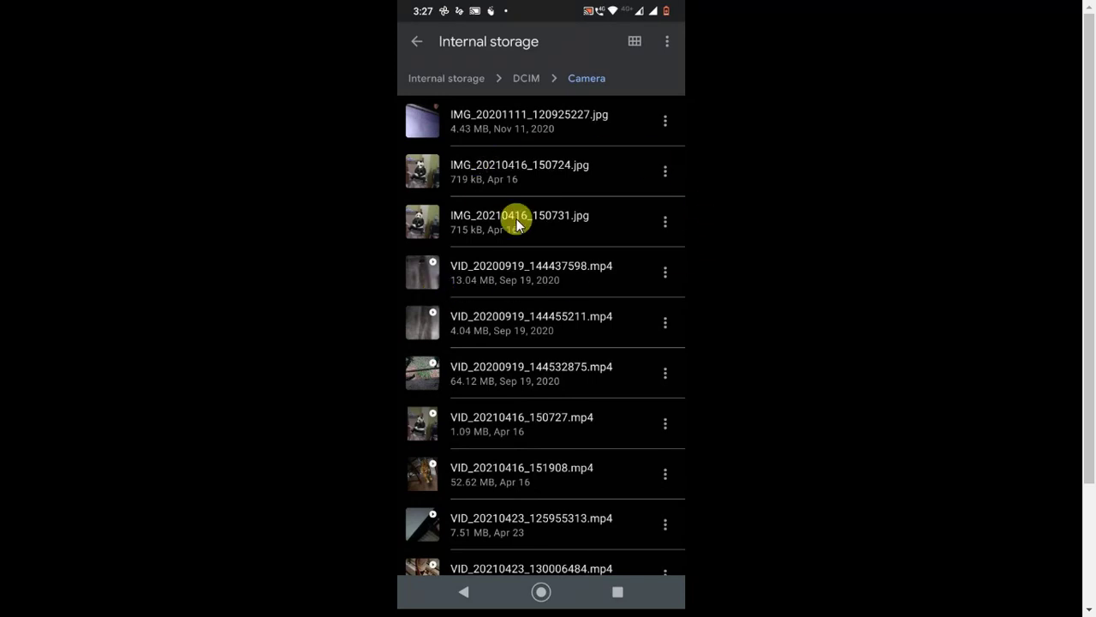
# - Select the images IMG_20201111_120925227.jpg and IMG_20210416_150724.jpg in the Camera folder, leaving IMG_20210416_150731.jpg unselected
pyautogui.click(525, 125)
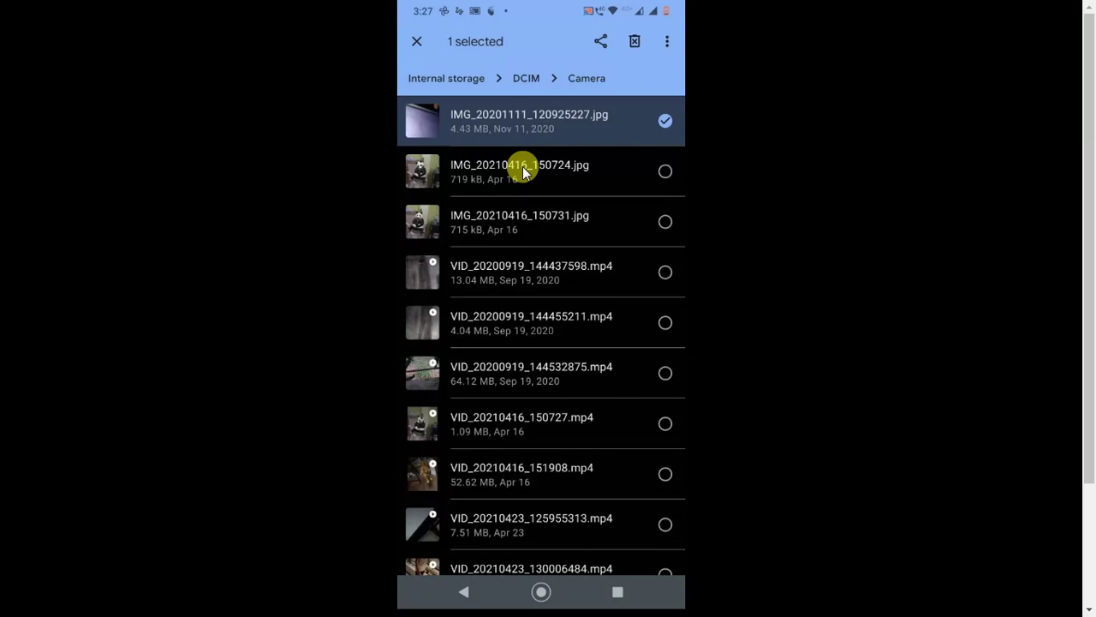
pyautogui.click(523, 166)
pyautogui.click(523, 222)
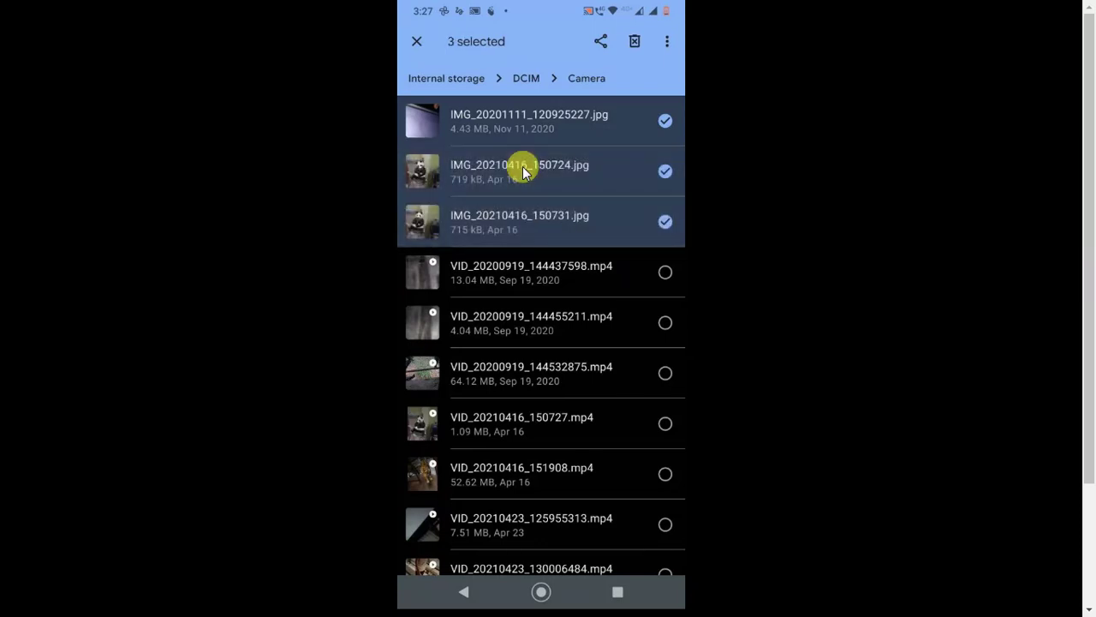
pyautogui.scroll(-1, 522, 166)
pyautogui.scroll(1, 522, 166)
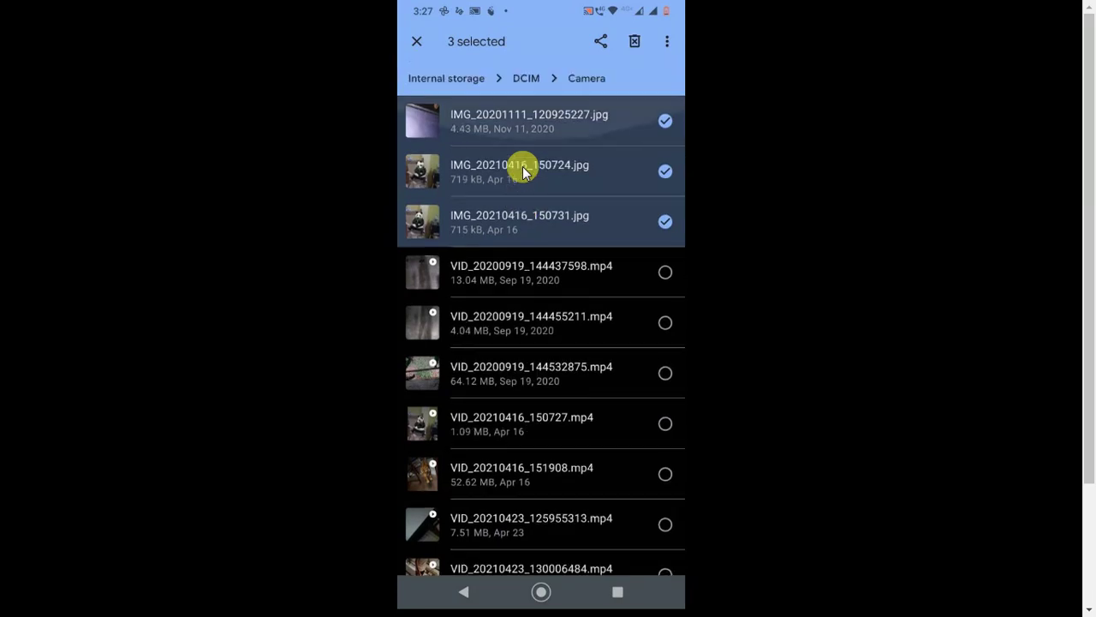
pyautogui.scroll(-1, 523, 166)
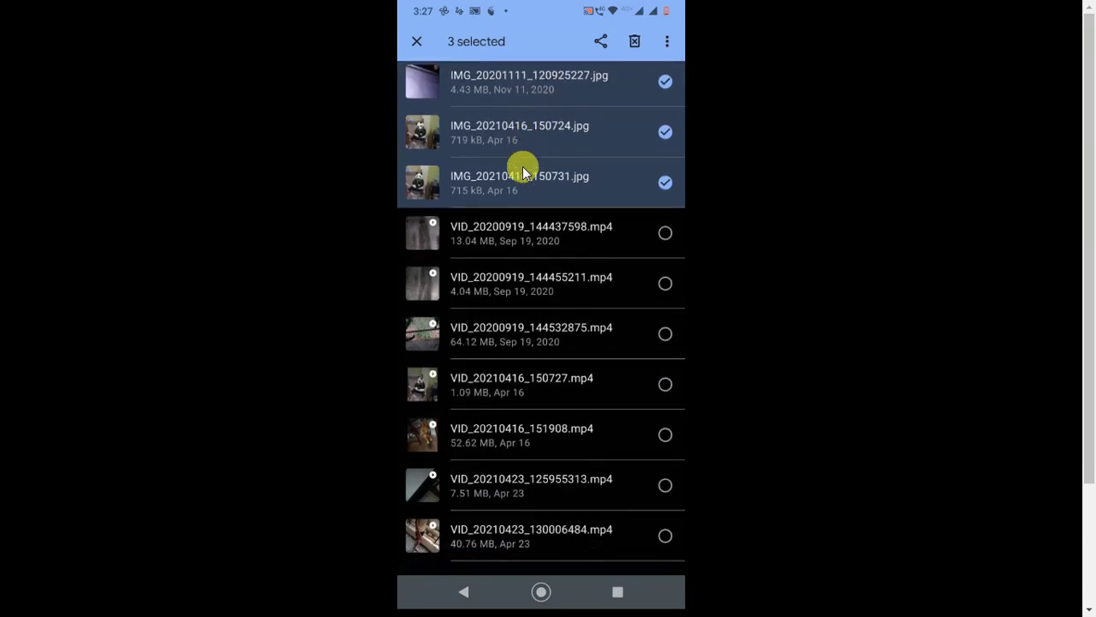
pyautogui.click(522, 169)
pyautogui.scroll(1, 522, 169)
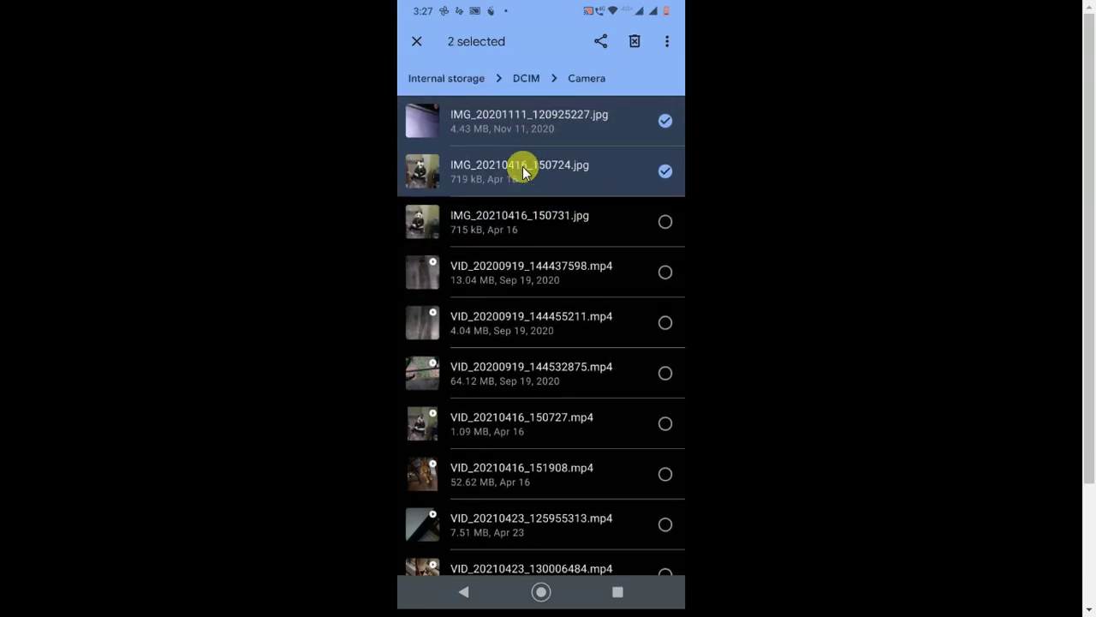
# - Copy the two selected images into the "test back photos" folder in internal storage
pyautogui.click(667, 41)
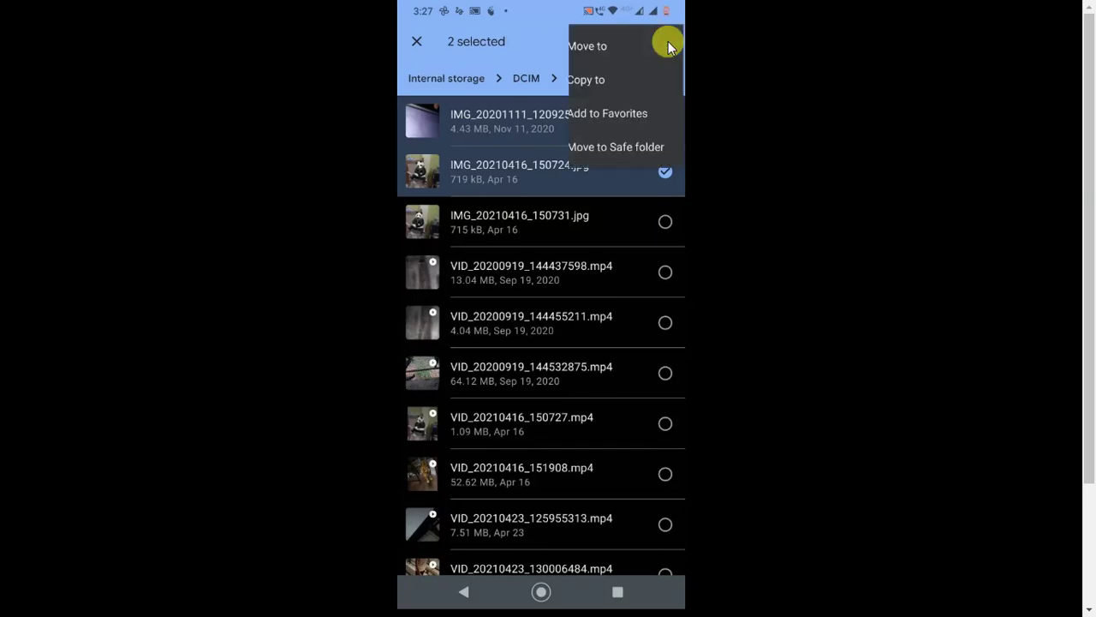
pyautogui.click(578, 114)
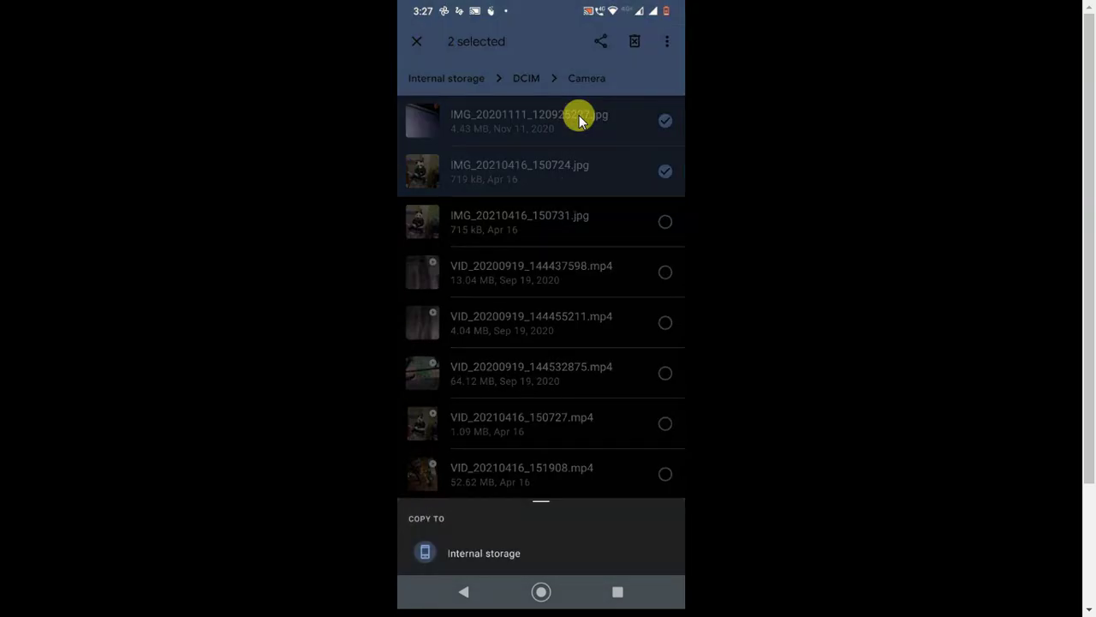
pyautogui.click(473, 552)
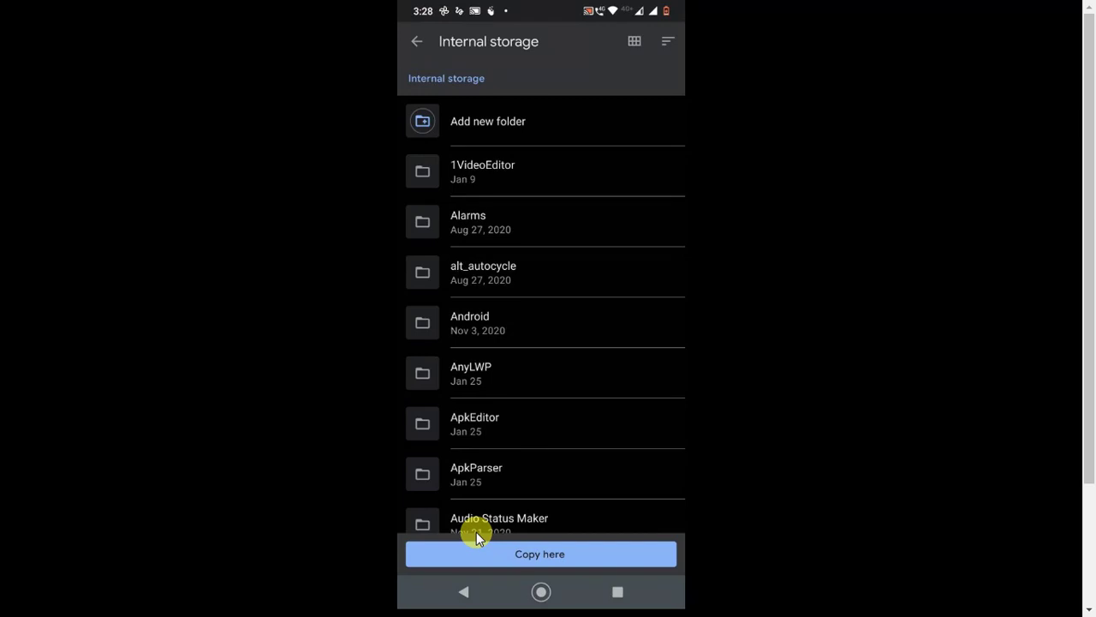
pyautogui.scroll(-5, 476, 532)
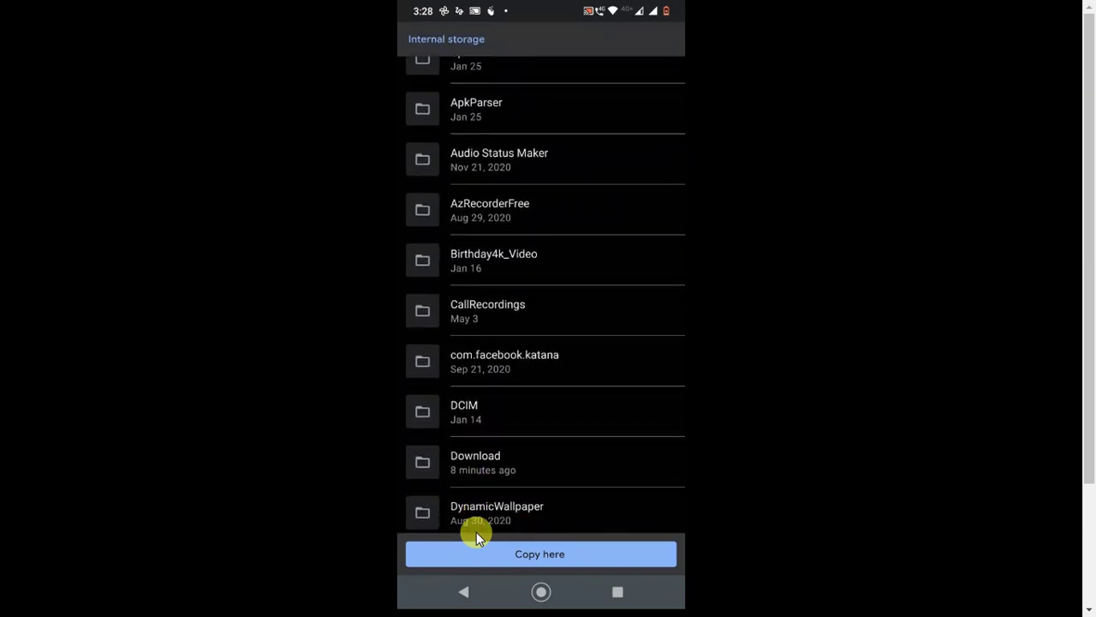
pyautogui.scroll(-5, 476, 532)
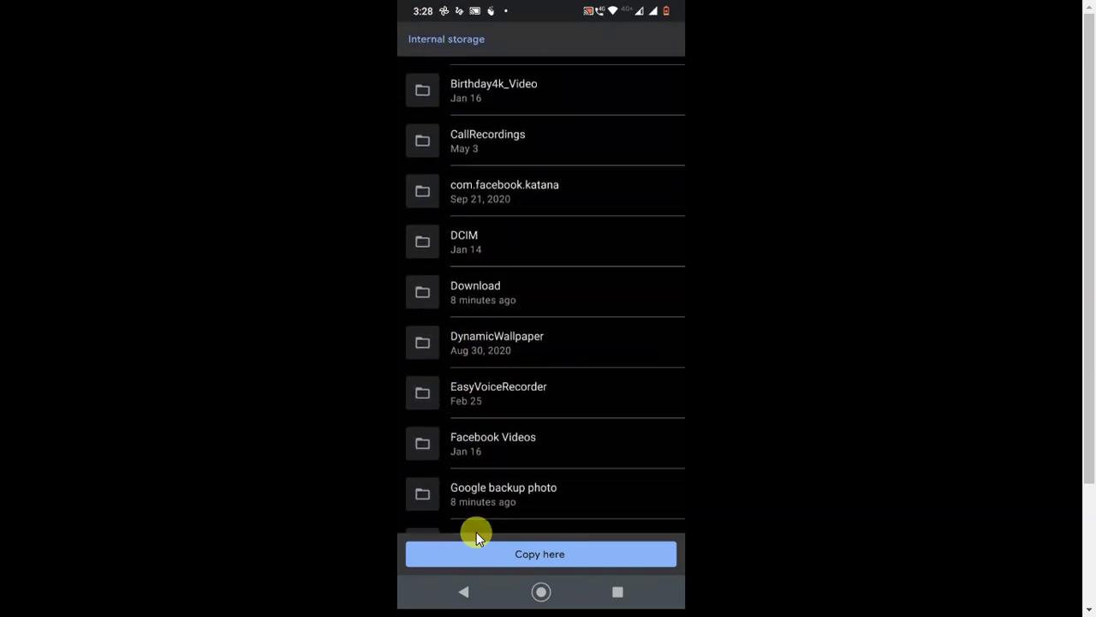
pyautogui.scroll(-5, 476, 532)
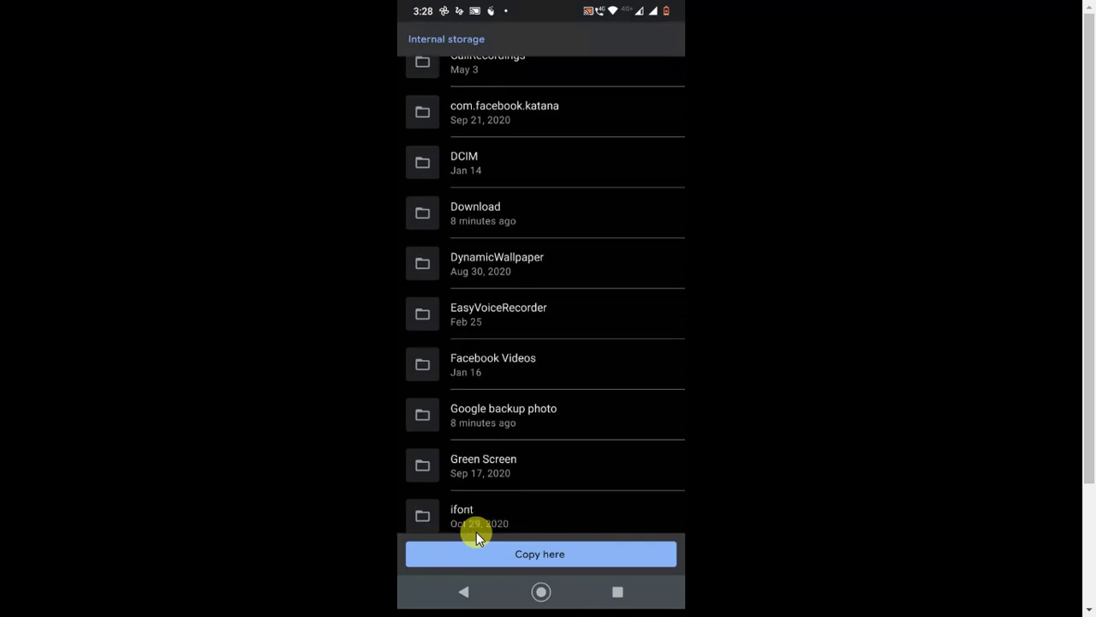
pyautogui.scroll(-5, 476, 532)
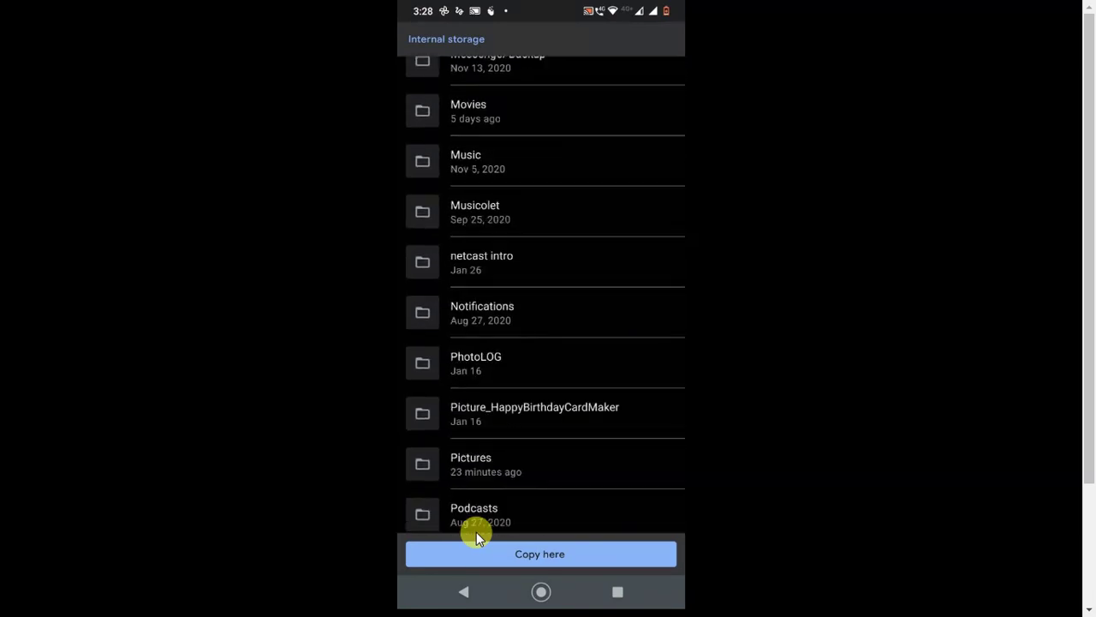
pyautogui.scroll(-5, 476, 532)
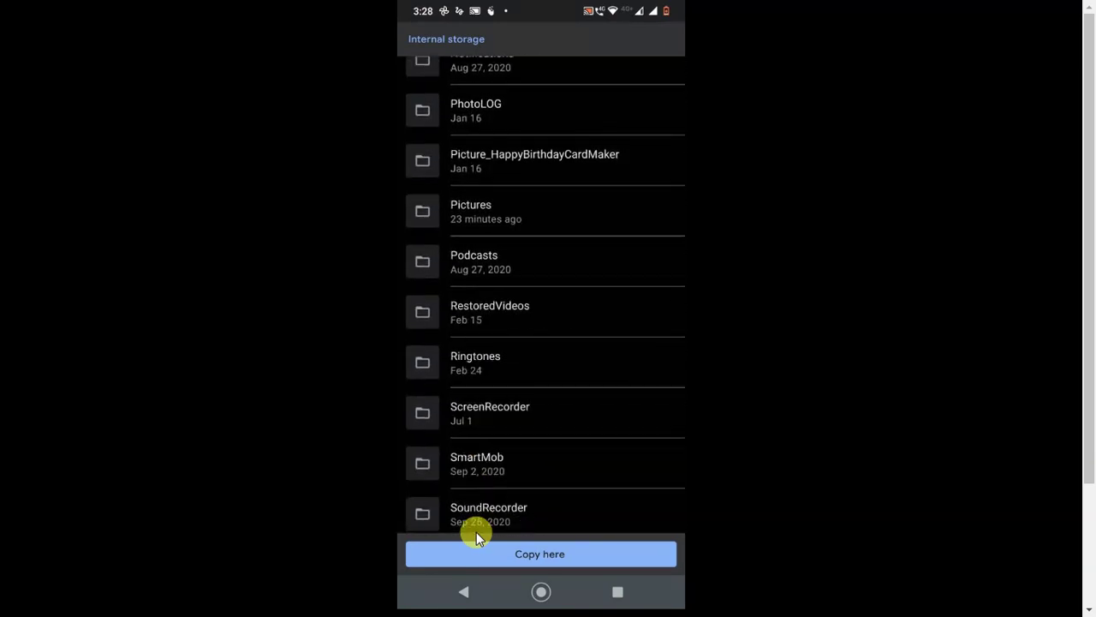
pyautogui.scroll(-1, 476, 531)
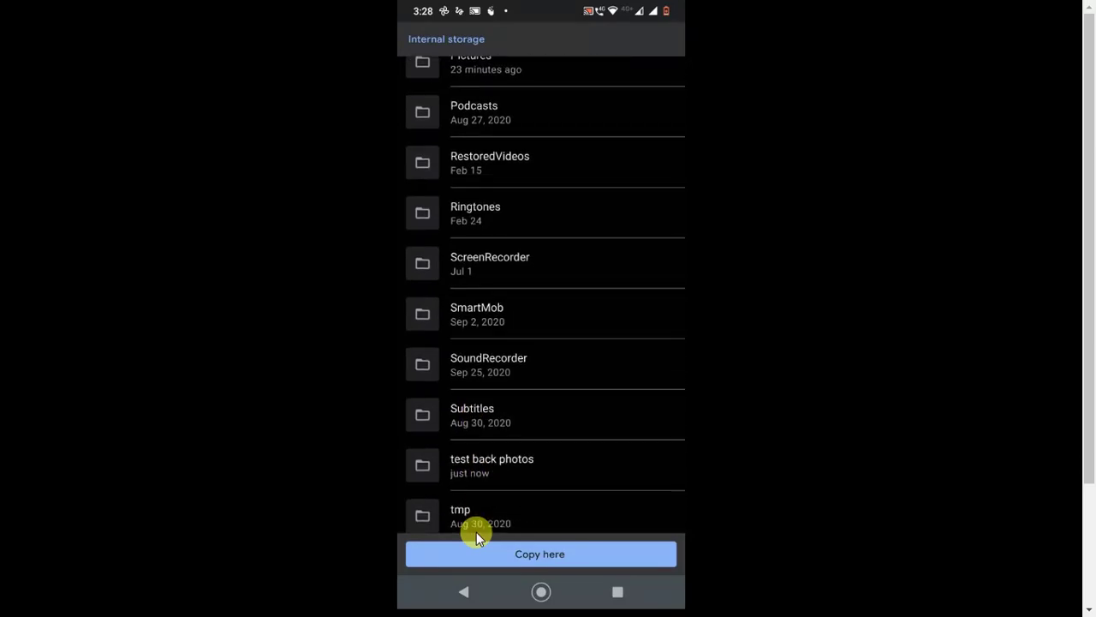
pyautogui.scroll(-3, 476, 532)
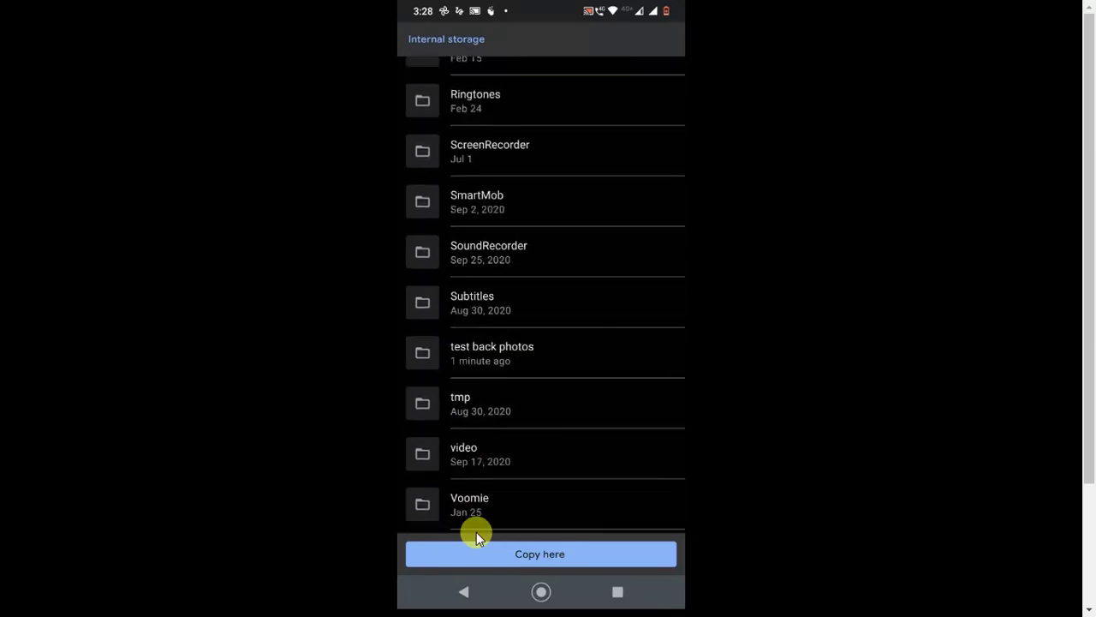
pyautogui.click(468, 360)
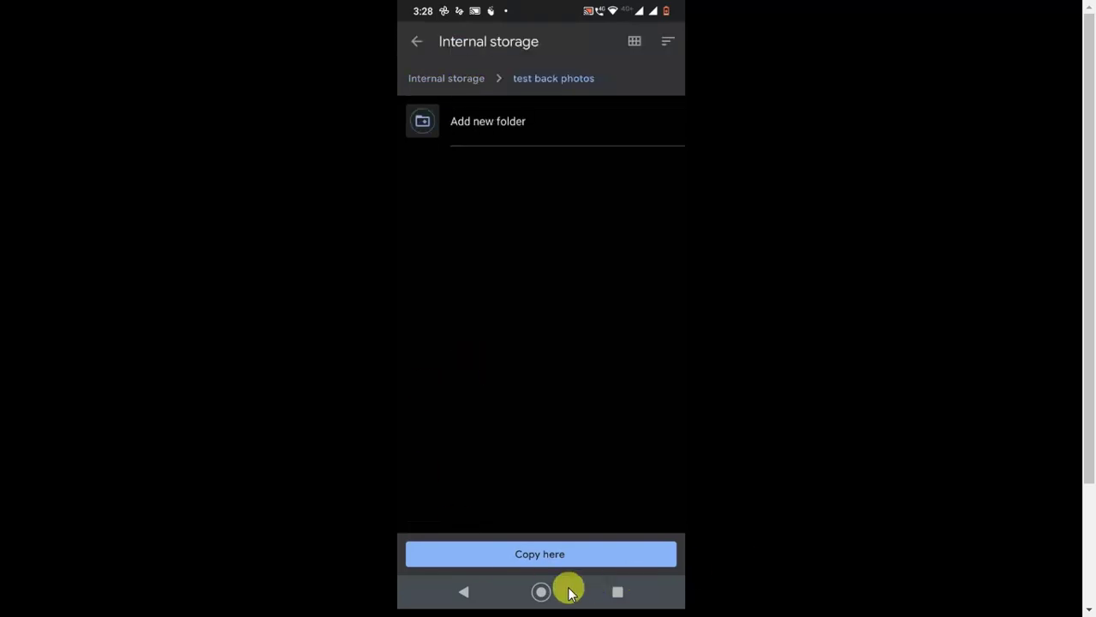
pyautogui.click(510, 555)
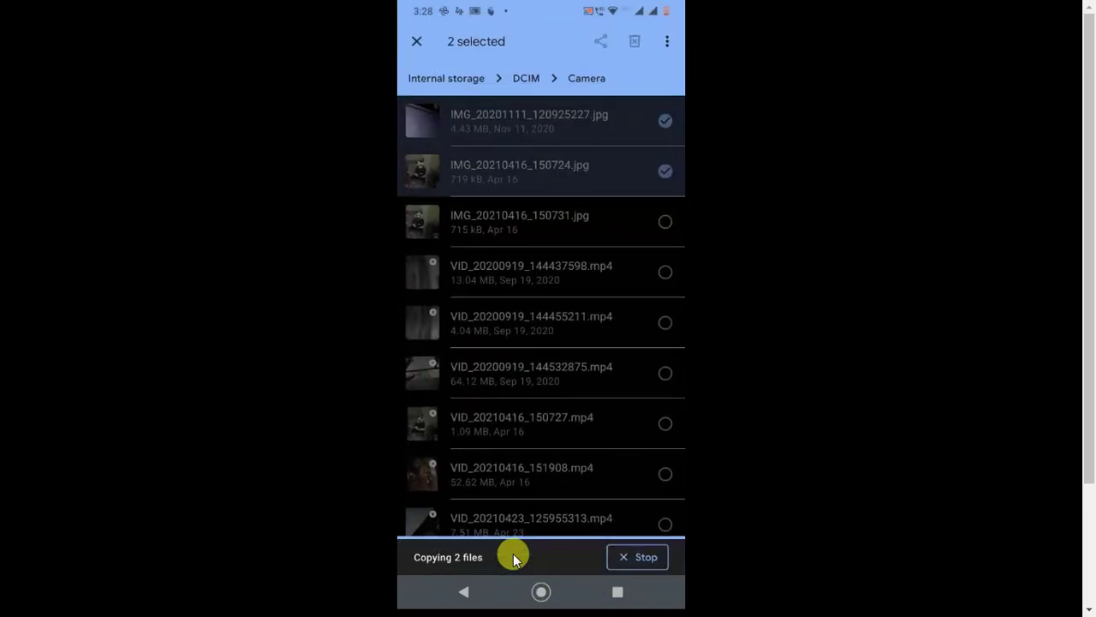
# - Leave the Camera folder, return to the internal storage root, and open "test back photos" to check the copied images
pyautogui.press('Escape')
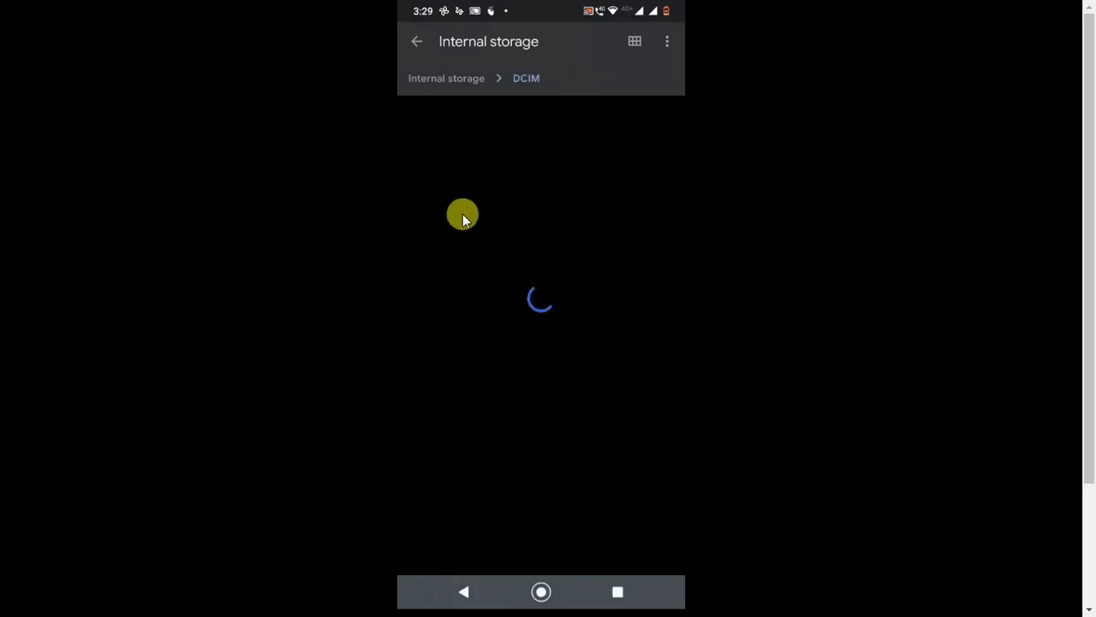
pyautogui.rightClick(489, 246)
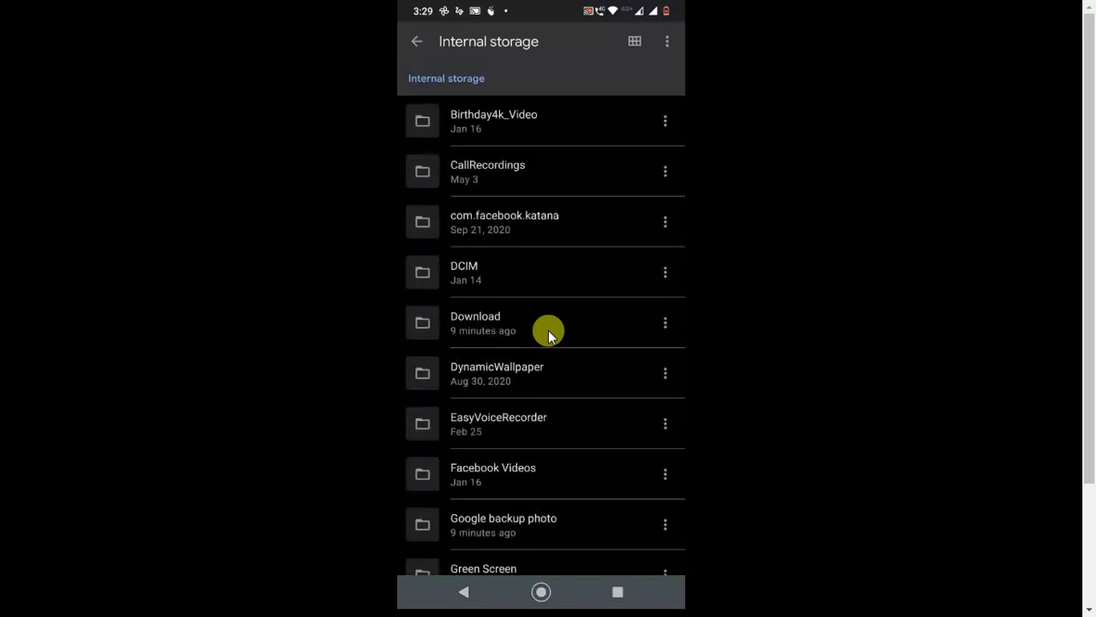
pyautogui.scroll(-10, 548, 330)
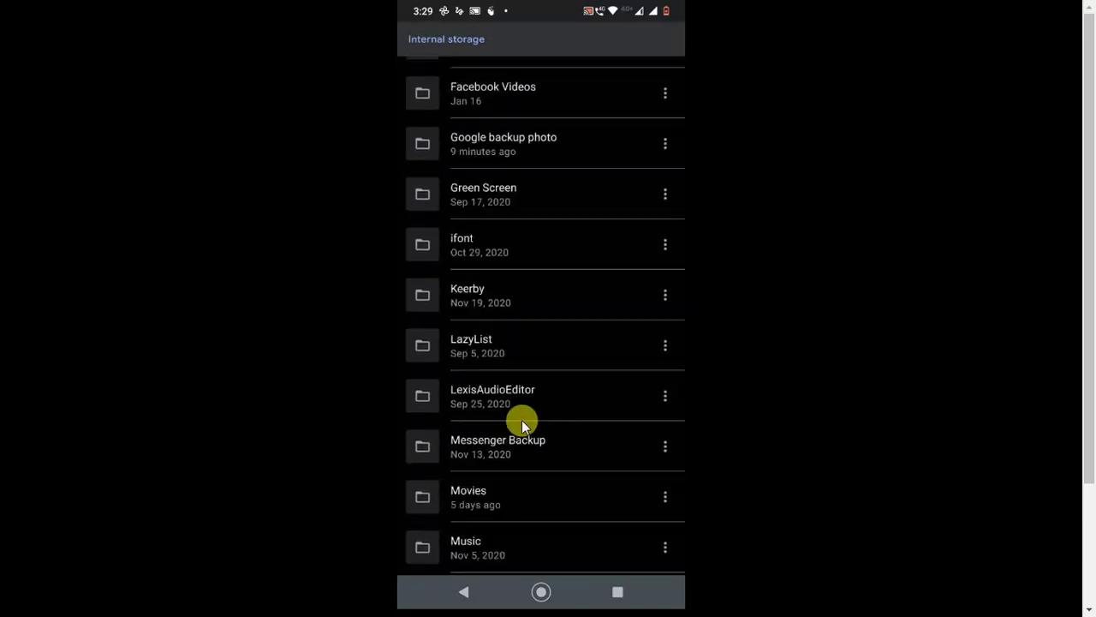
pyautogui.scroll(-8, 431, 493)
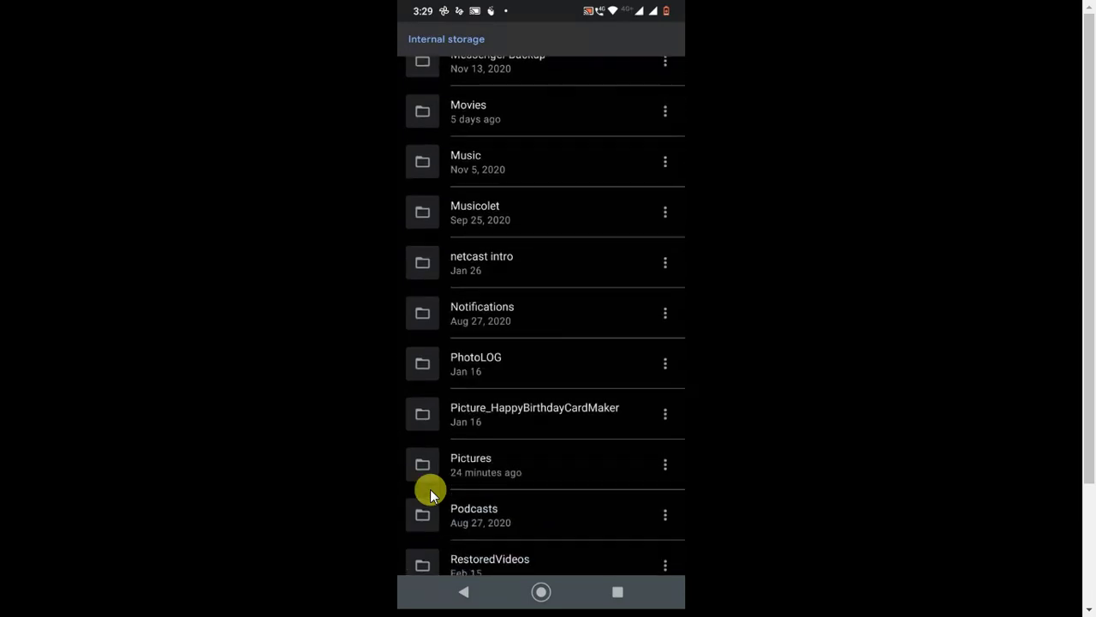
pyautogui.scroll(-8, 430, 493)
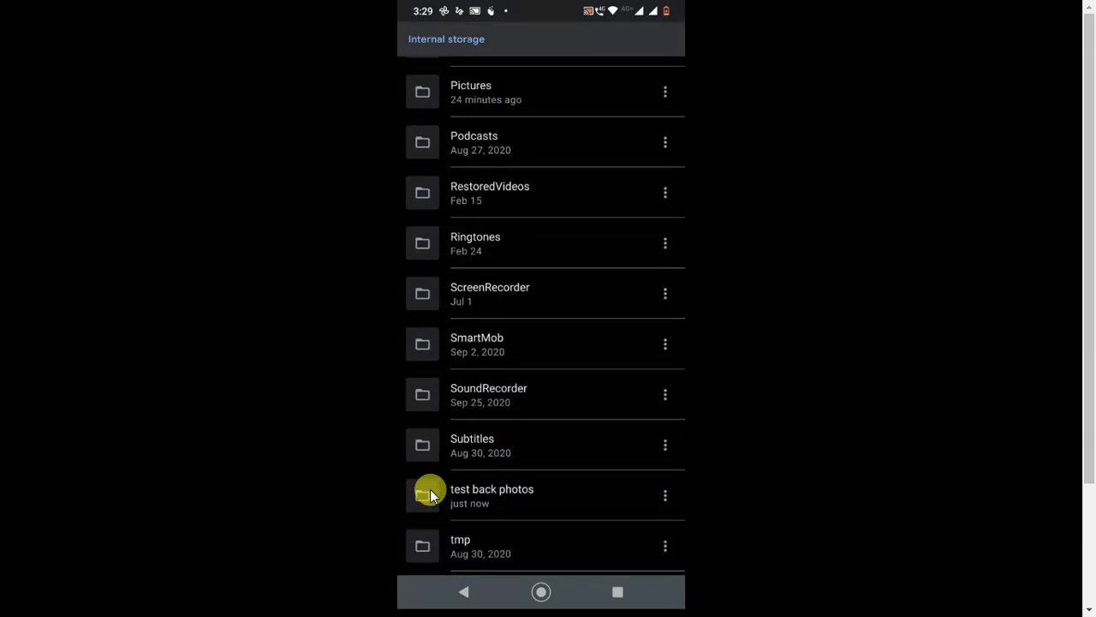
pyautogui.scroll(-2, 430, 488)
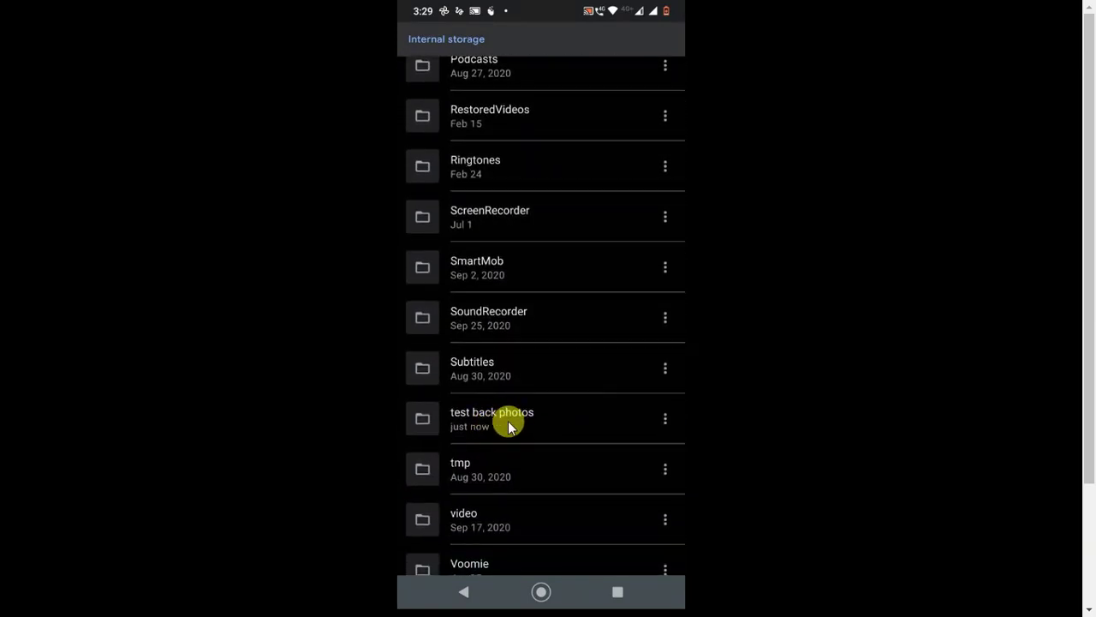
pyautogui.click(508, 421)
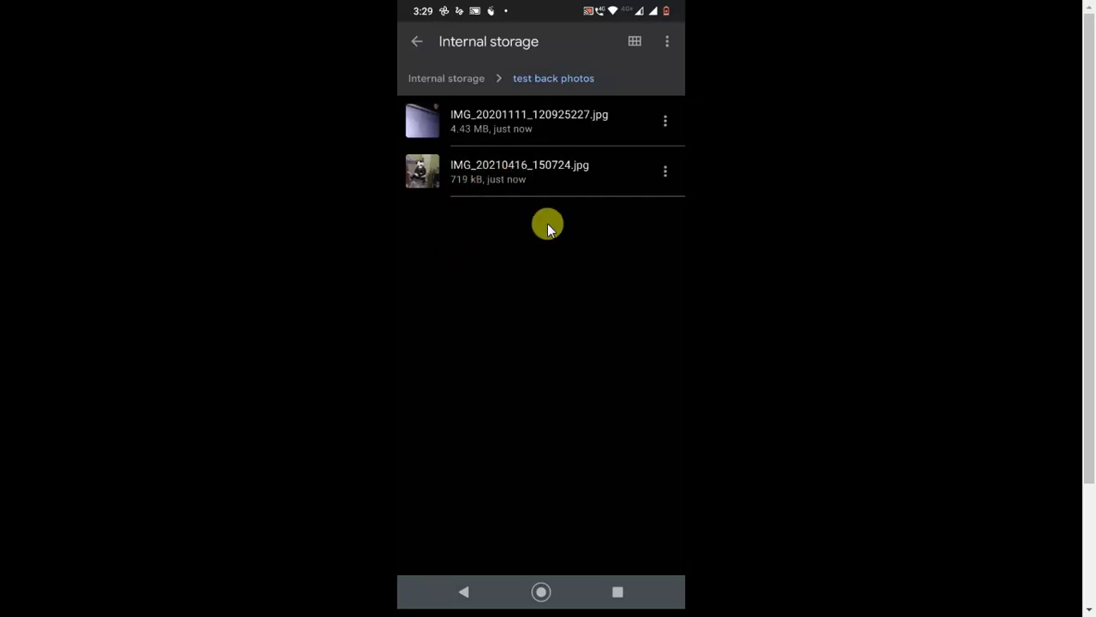
# - Switch to Google Photos, check the Back up & sync setting of the "test back photos" folder, and return to the library
pyautogui.rightClick(569, 382)
pyautogui.rightClick(569, 382)
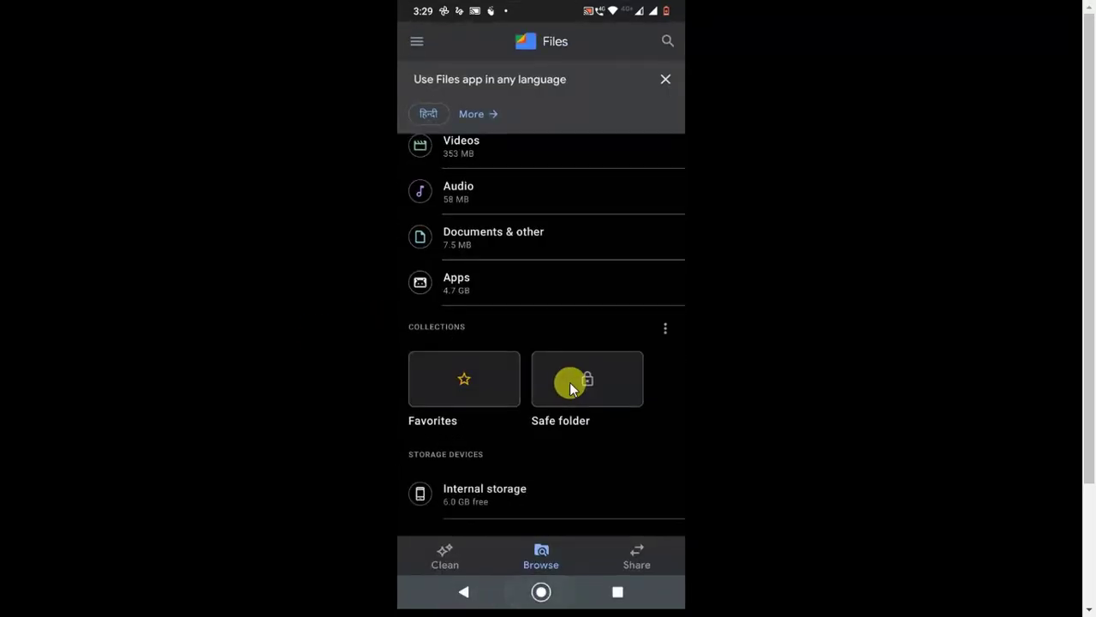
pyautogui.hotkey('alt', 's')
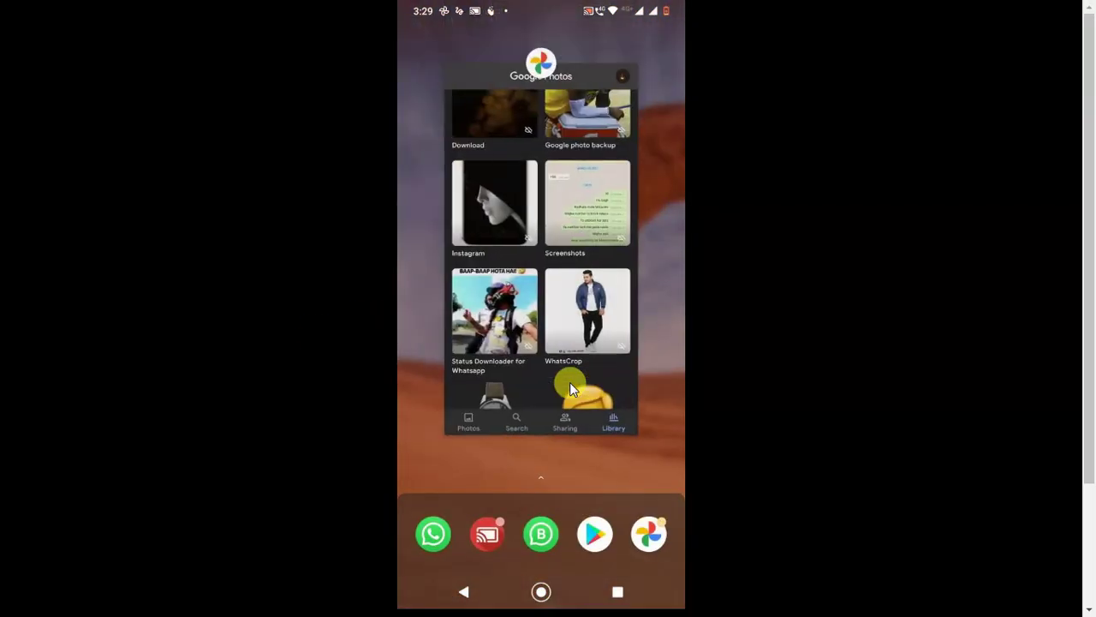
pyautogui.click(569, 382)
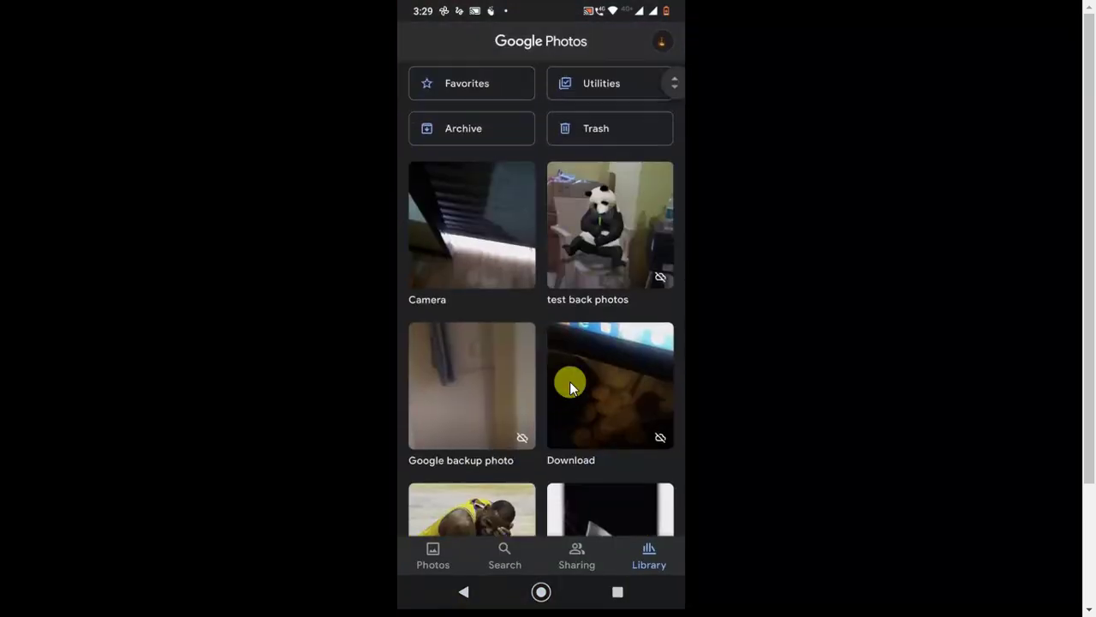
pyautogui.click(593, 273)
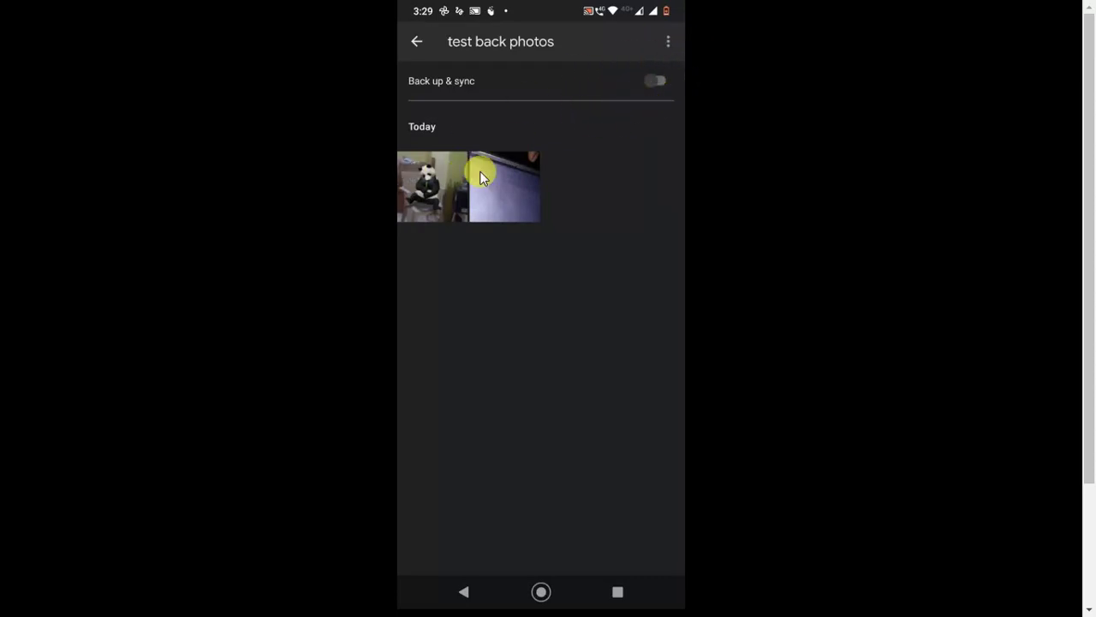
pyautogui.rightClick(657, 84)
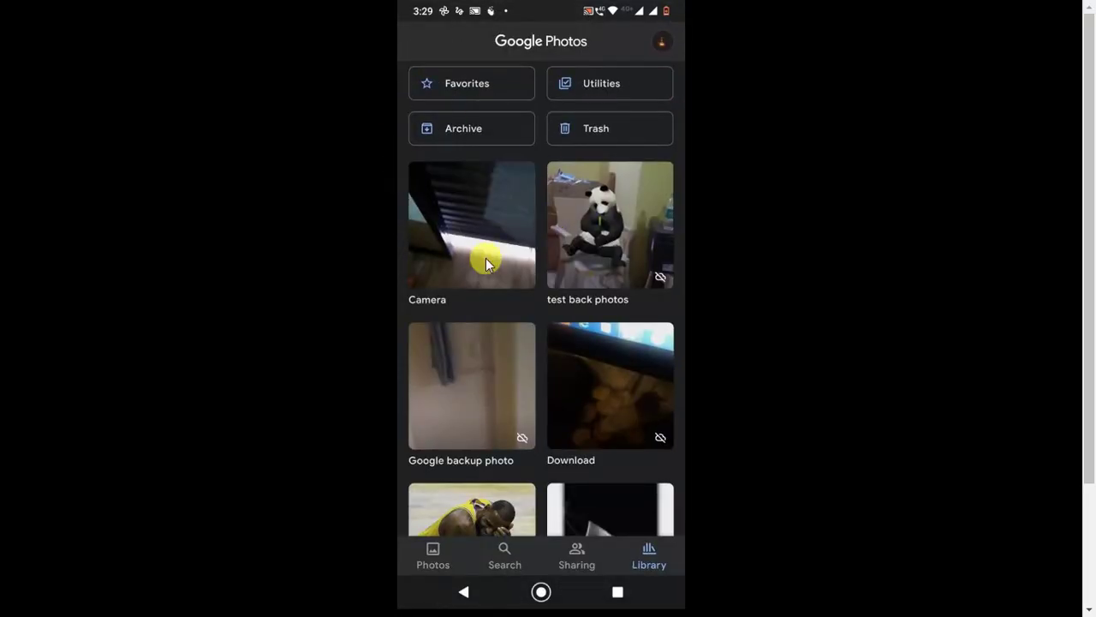
# - Open the Camera folder in the Google Photos library and check its Back up & sync setting
pyautogui.click(472, 213)
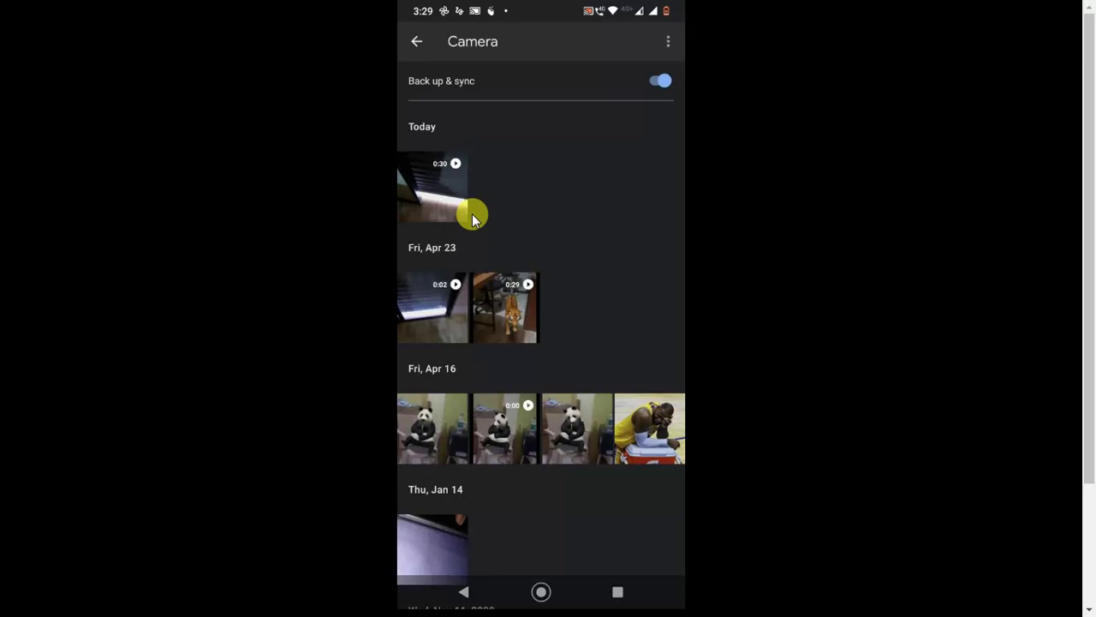
pyautogui.rightClick(472, 214)
pyautogui.click(448, 258)
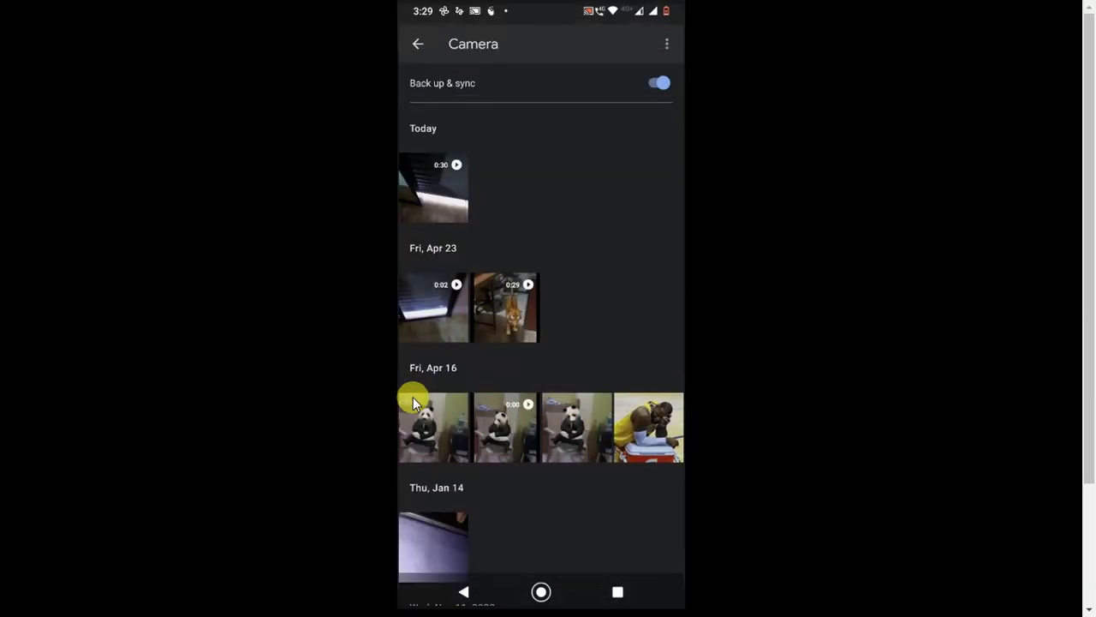
# - Move the first Fri, Apr 16 panda photo and the Thu, Jan 14 photo from Camera to trash, and return to the library
pyautogui.scroll(-3, 400, 394)
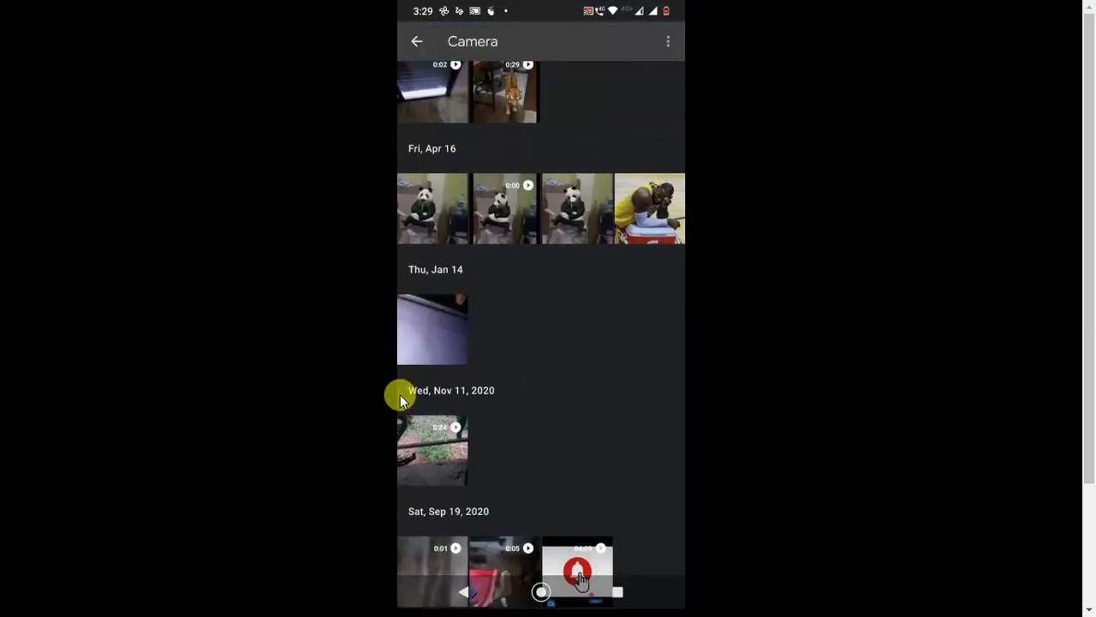
pyautogui.click(435, 214)
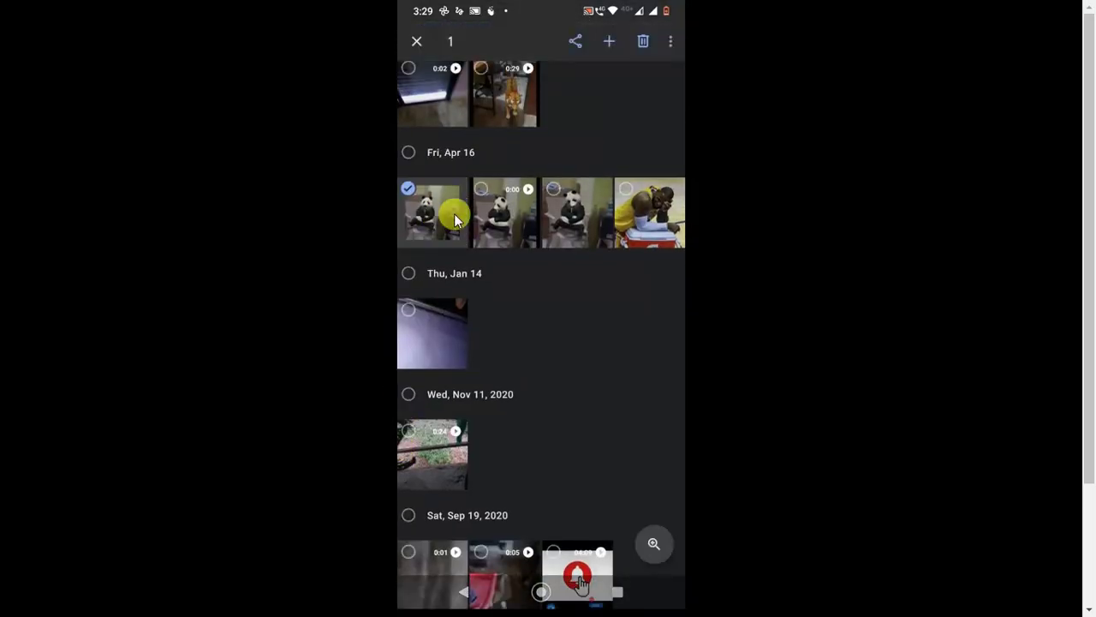
pyautogui.click(432, 328)
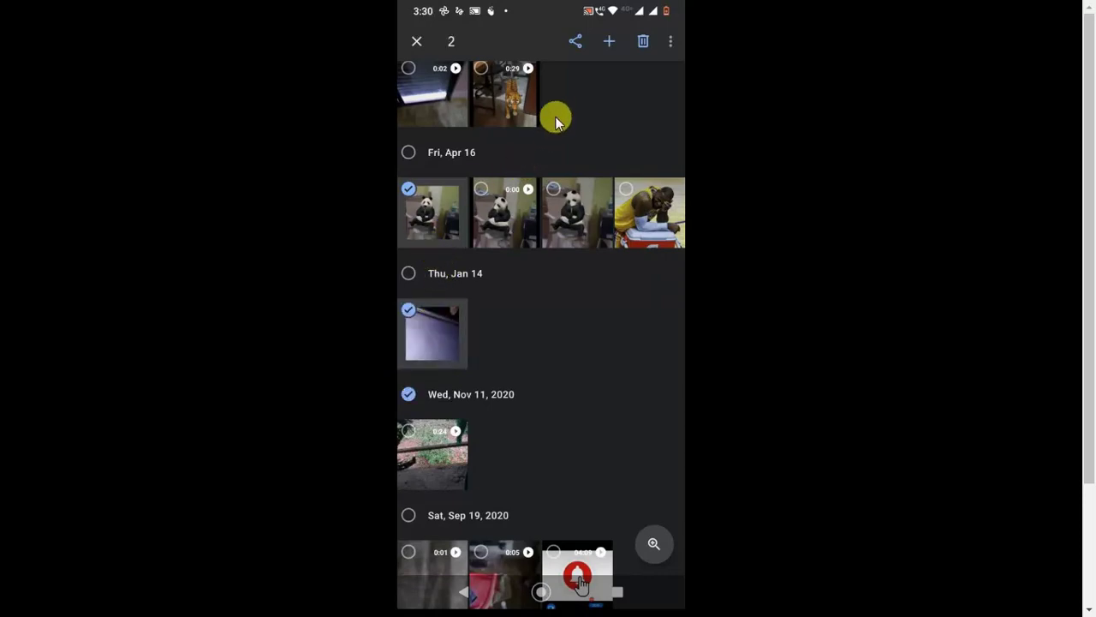
pyautogui.press('Delete')
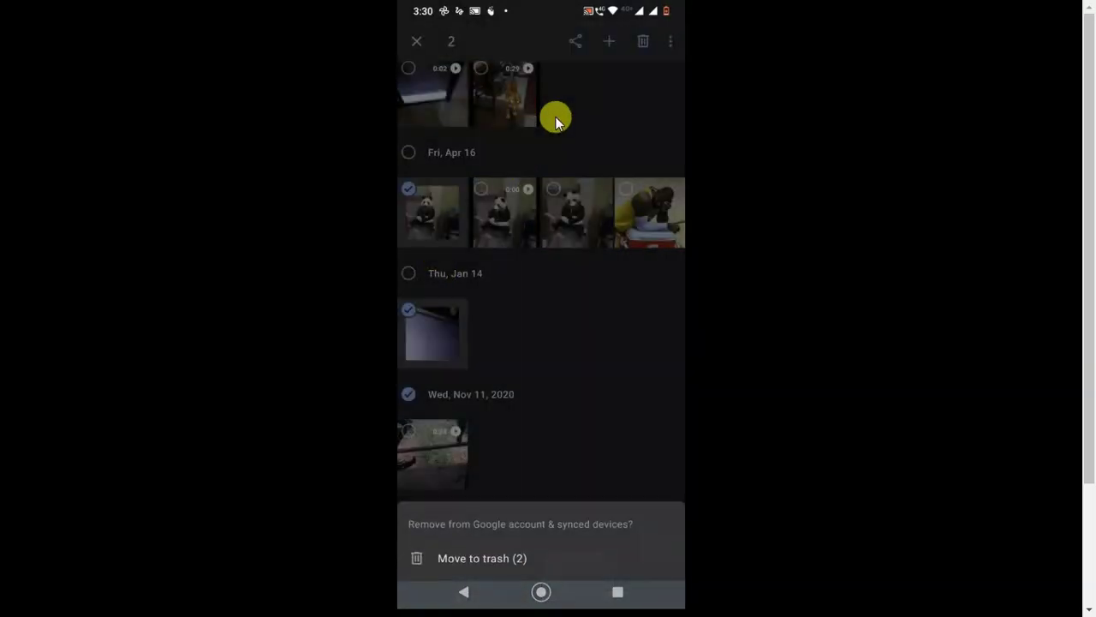
pyautogui.press('Return')
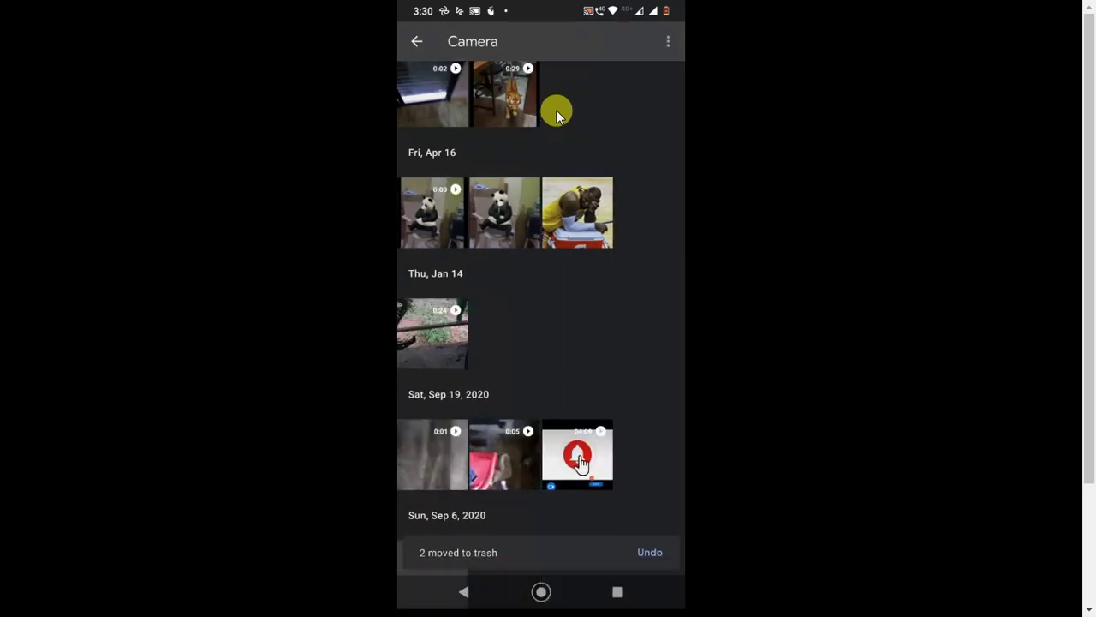
pyautogui.press('Escape')
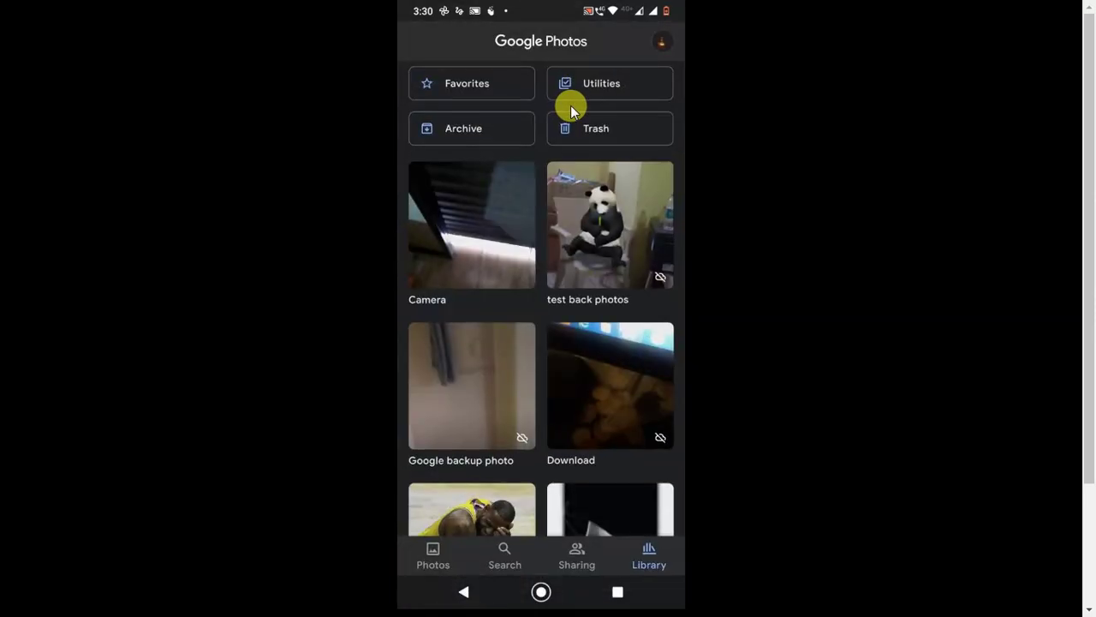
# - Check the copied images in the "test back photos" folder and review the remaining items in the Camera folder
pyautogui.click(594, 240)
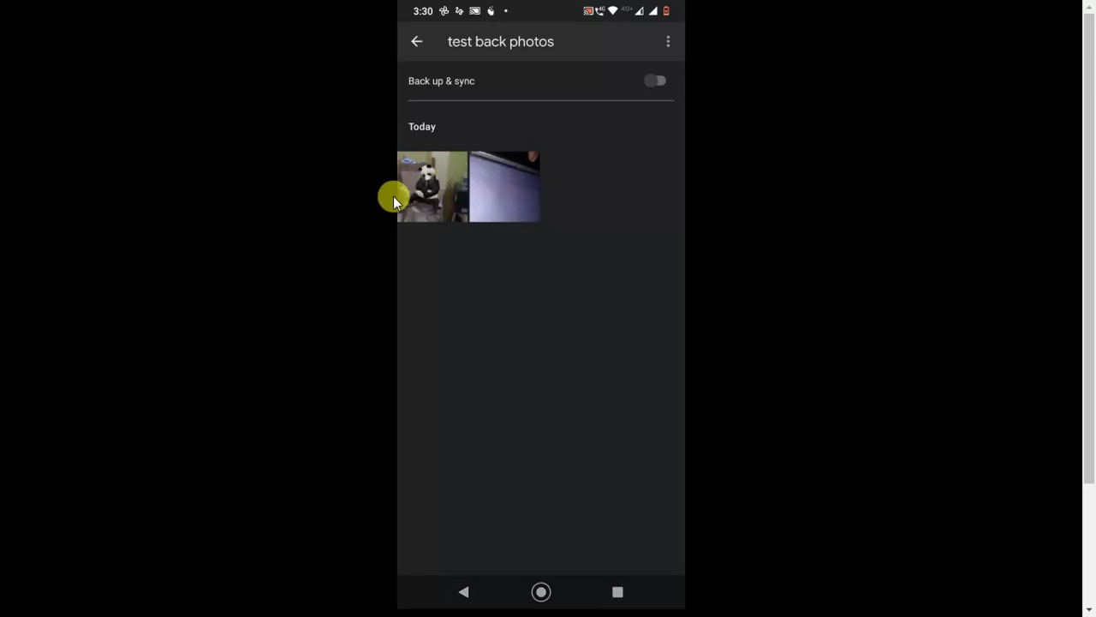
pyautogui.press('Escape')
pyautogui.click(474, 197)
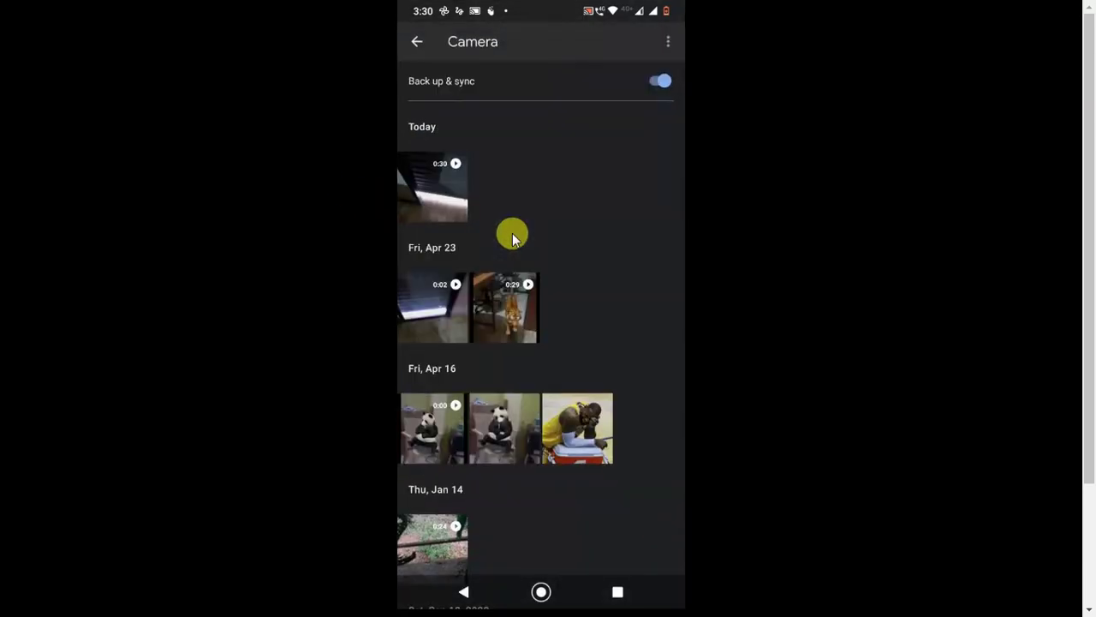
pyautogui.scroll(-3, 512, 232)
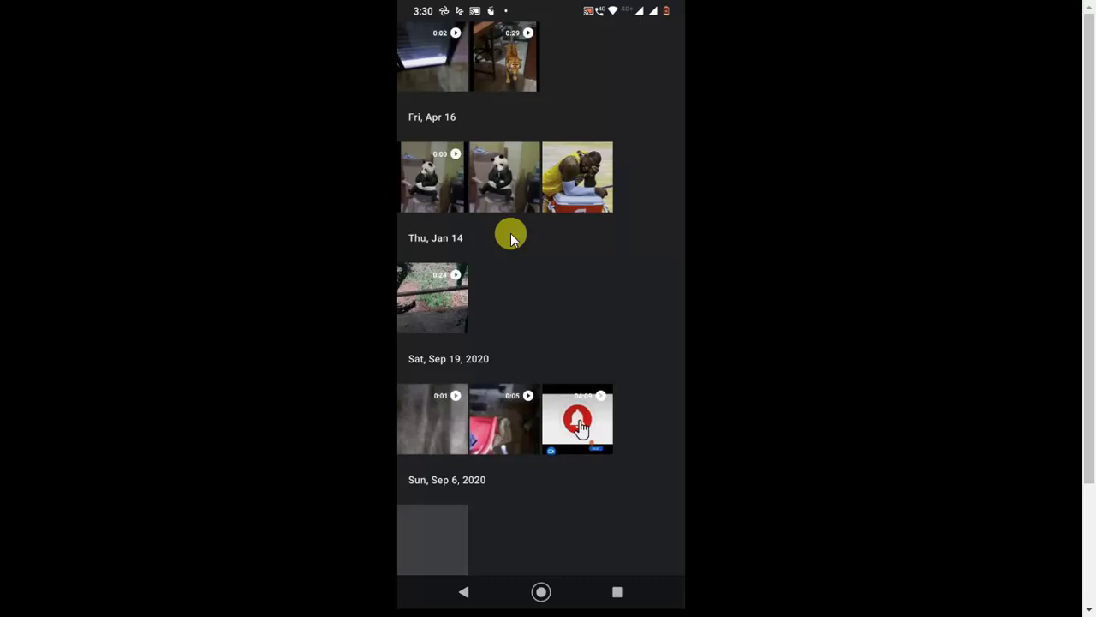
pyautogui.scroll(3, 511, 233)
# - Leave Google Photos for the phone's home screen and show the Windows desktop
pyautogui.press('Escape')
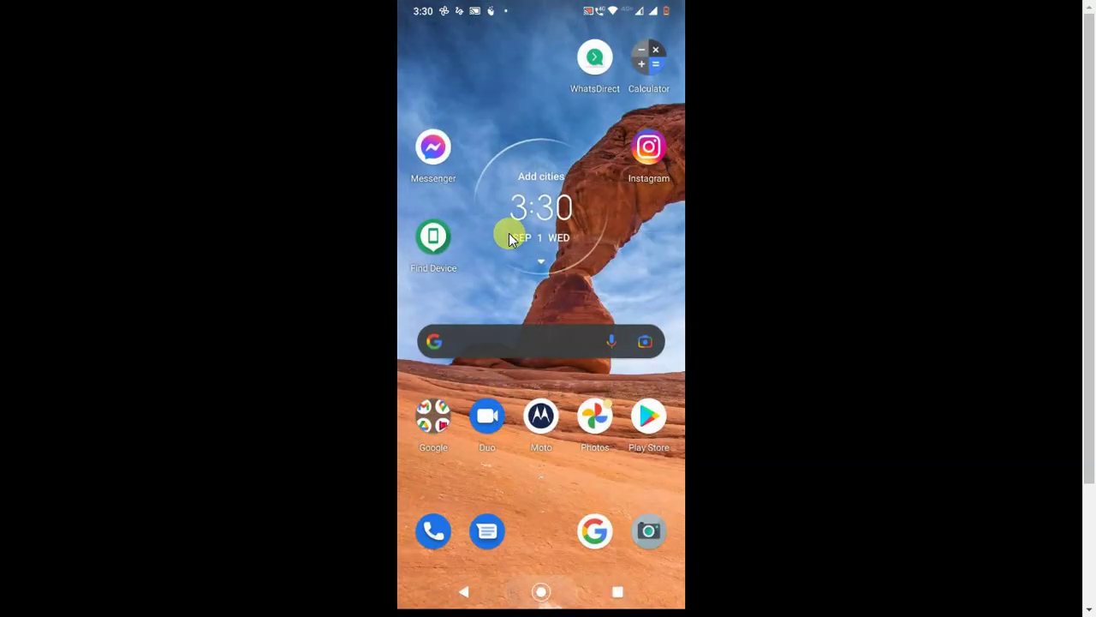
pyautogui.press('super+d')
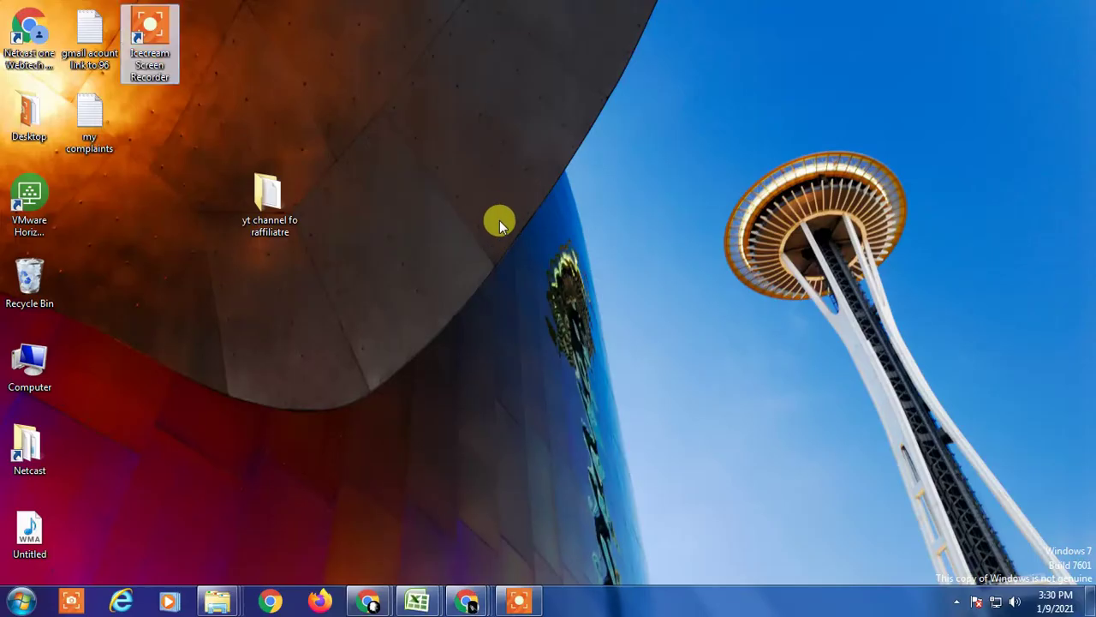